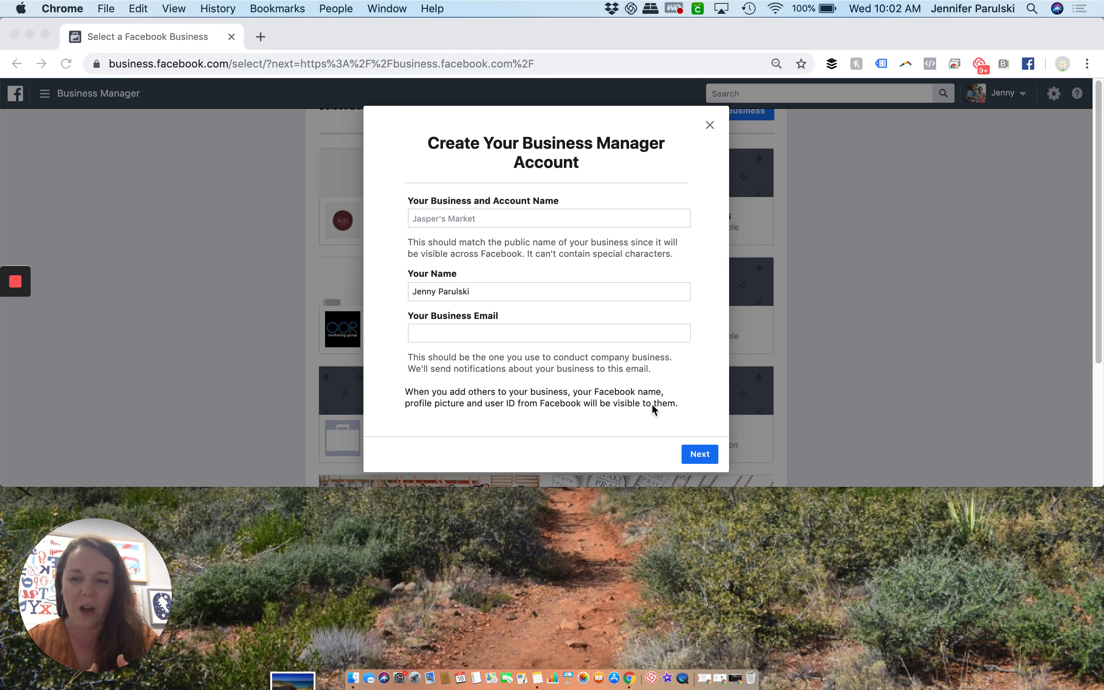
# Name the new Business Manager account Test, enter the business email, and continue to the business details
pyautogui.click(481, 219)
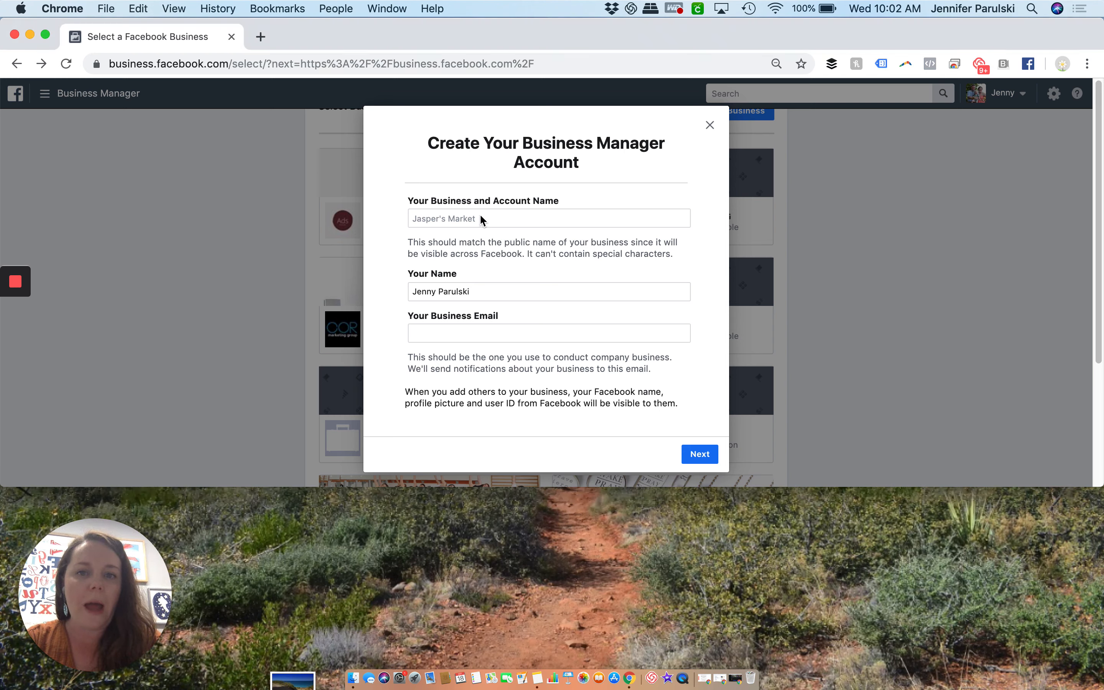
pyautogui.click(481, 219)
pyautogui.write('Test')
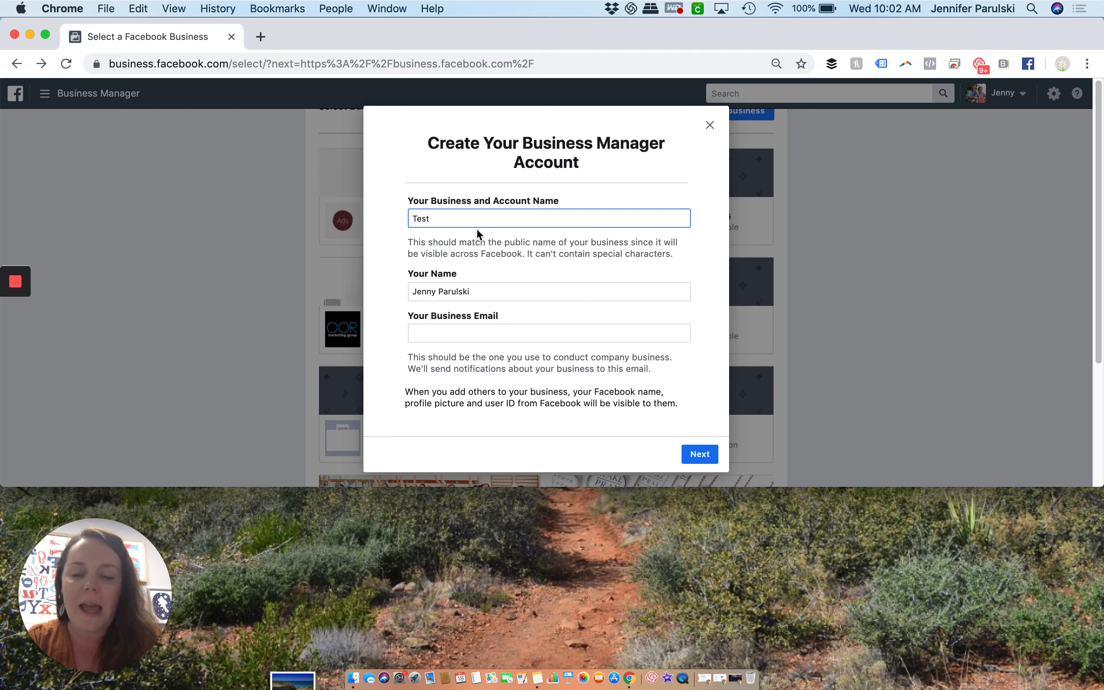
pyautogui.press('Tab')
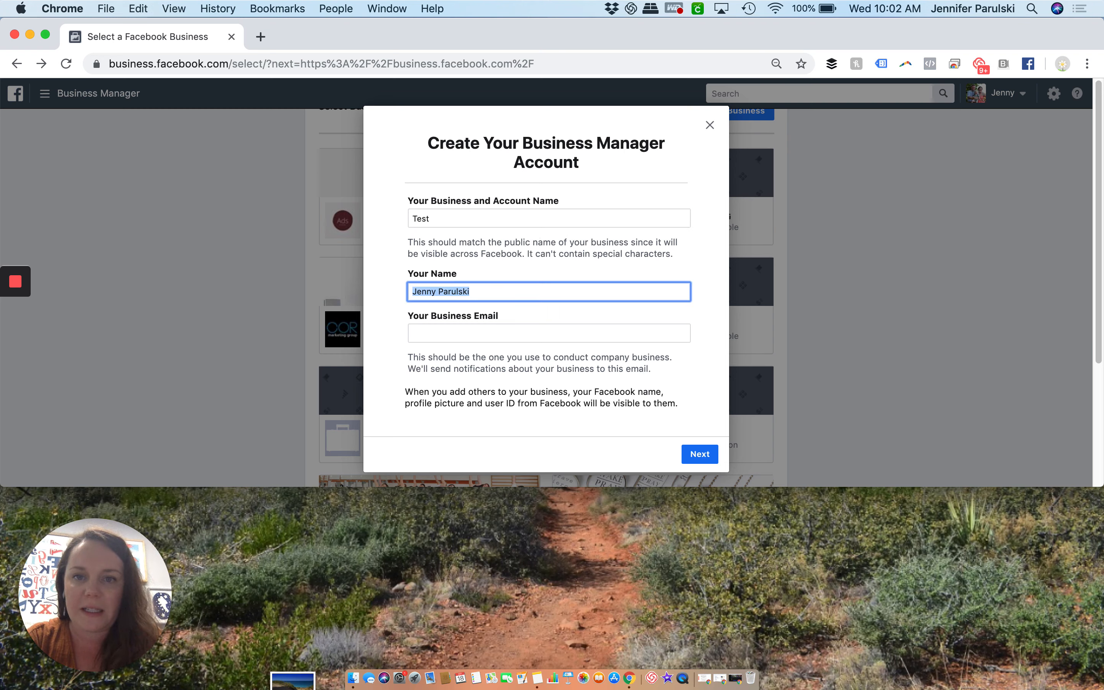
pyautogui.press('Tab')
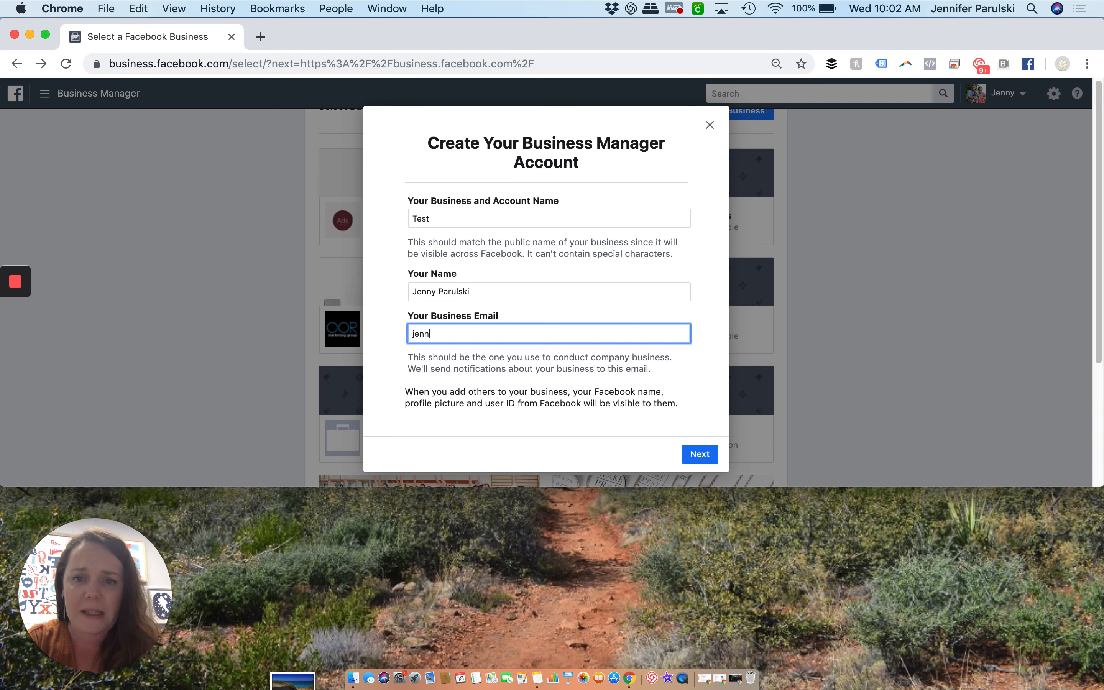
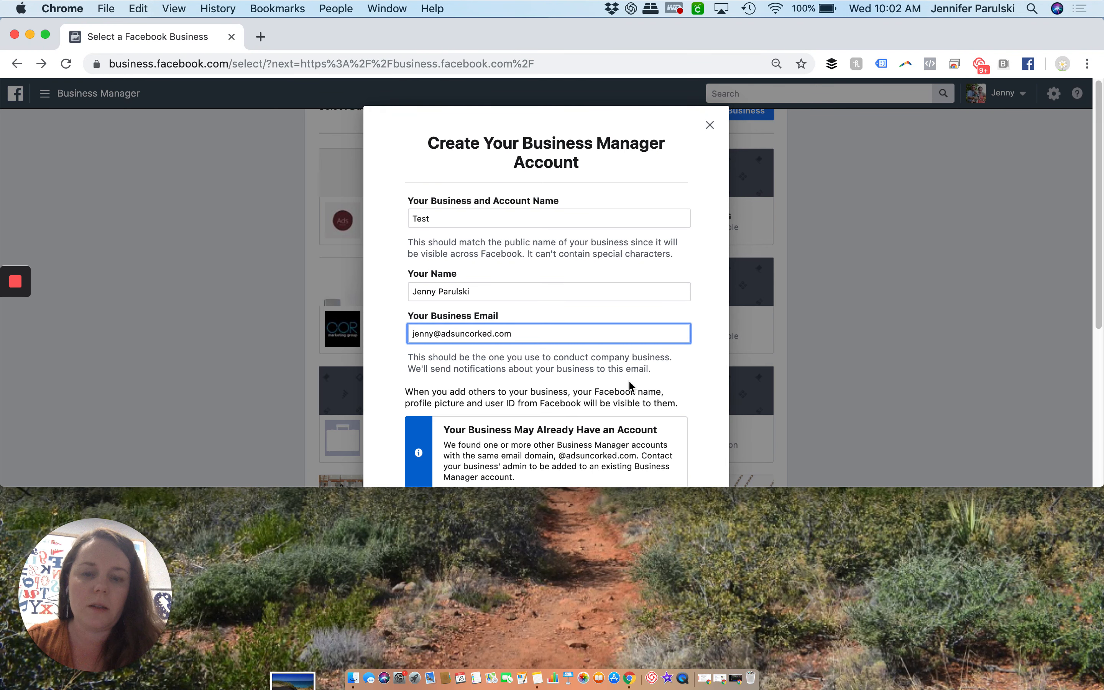
pyautogui.scroll(-4, 628, 379)
pyautogui.click(693, 359)
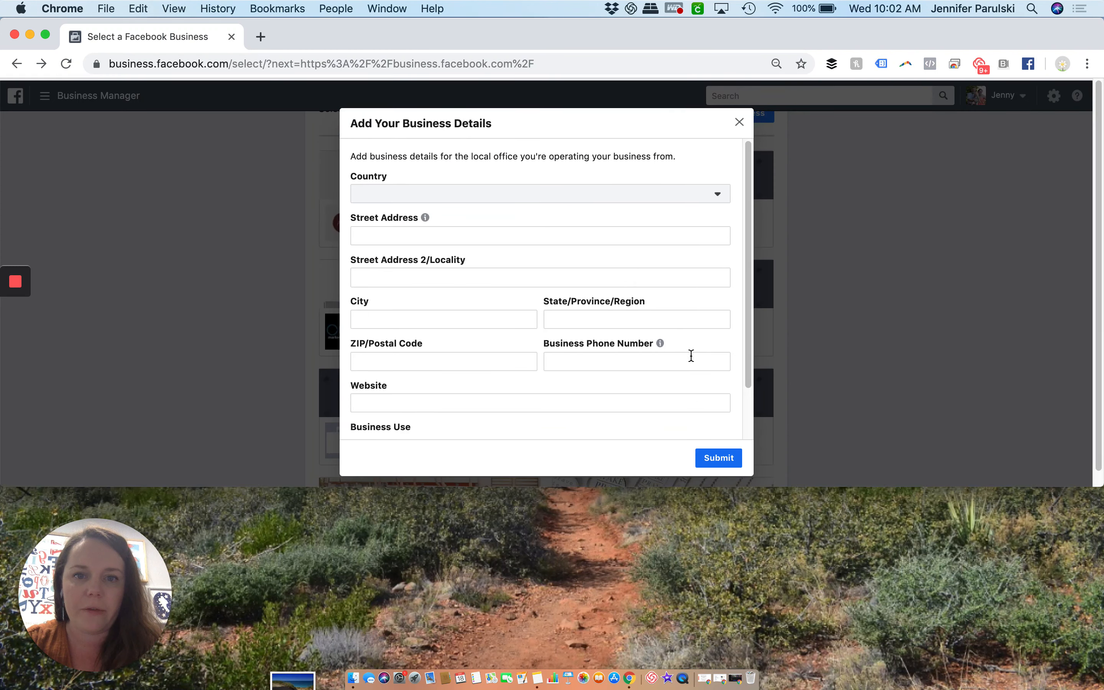
# Fill in the business address and phone number from the first saved address suggestion, and set the country to United States
pyautogui.click(480, 234)
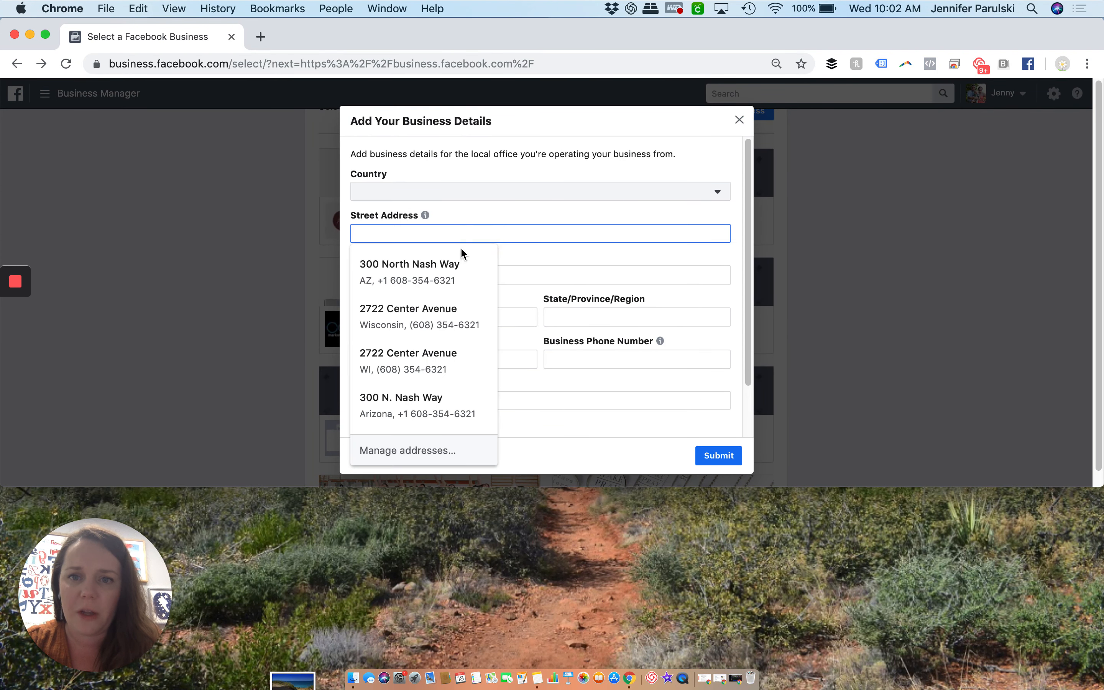
pyautogui.click(433, 269)
pyautogui.scroll(-1, 649, 267)
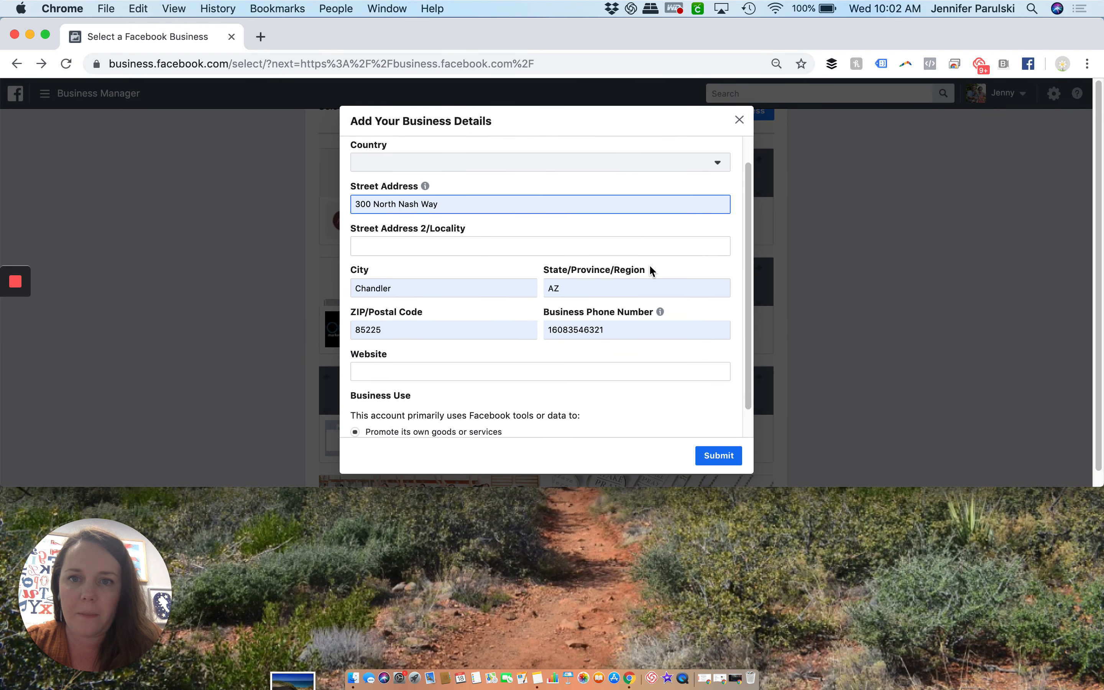
pyautogui.click(669, 170)
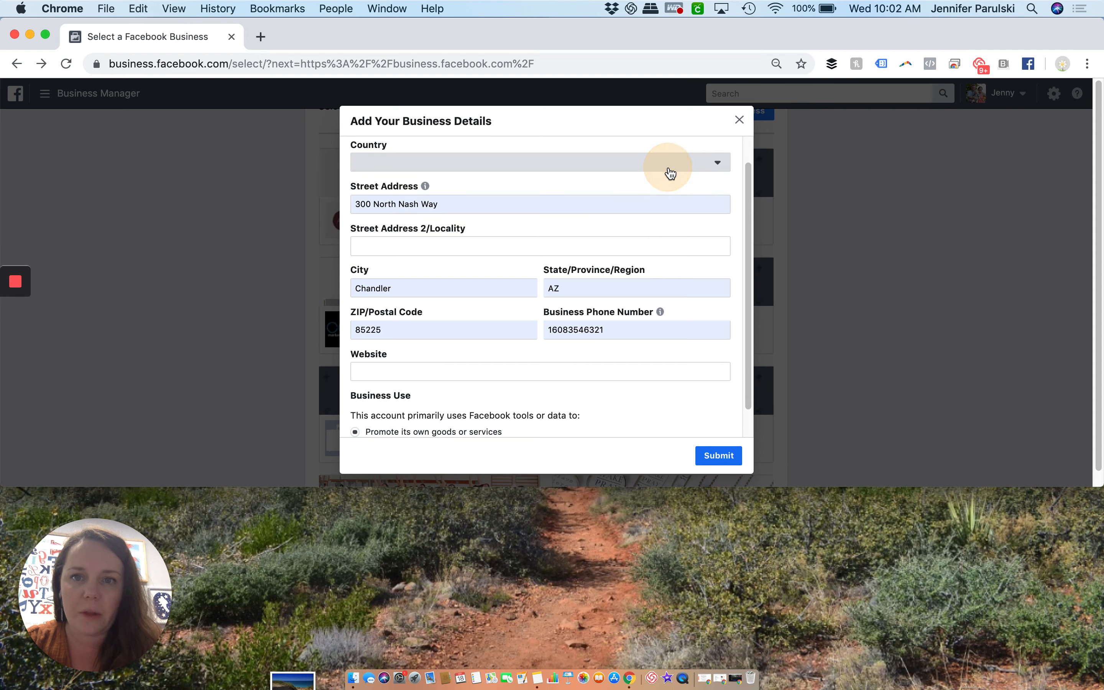
pyautogui.write('united')
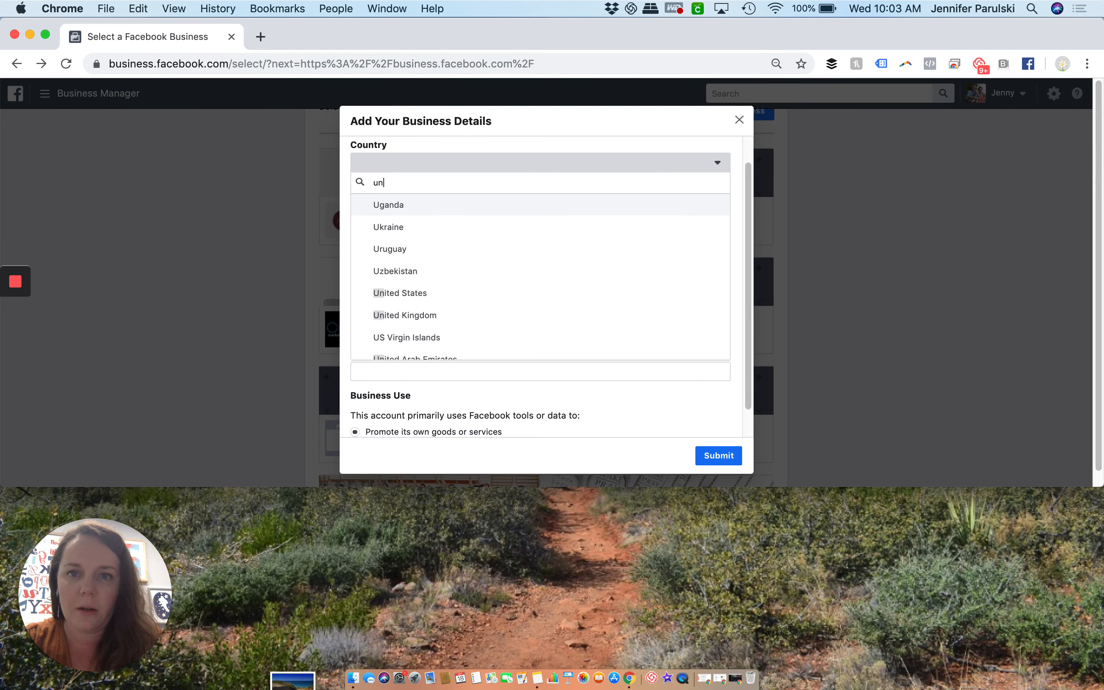
pyautogui.click(587, 214)
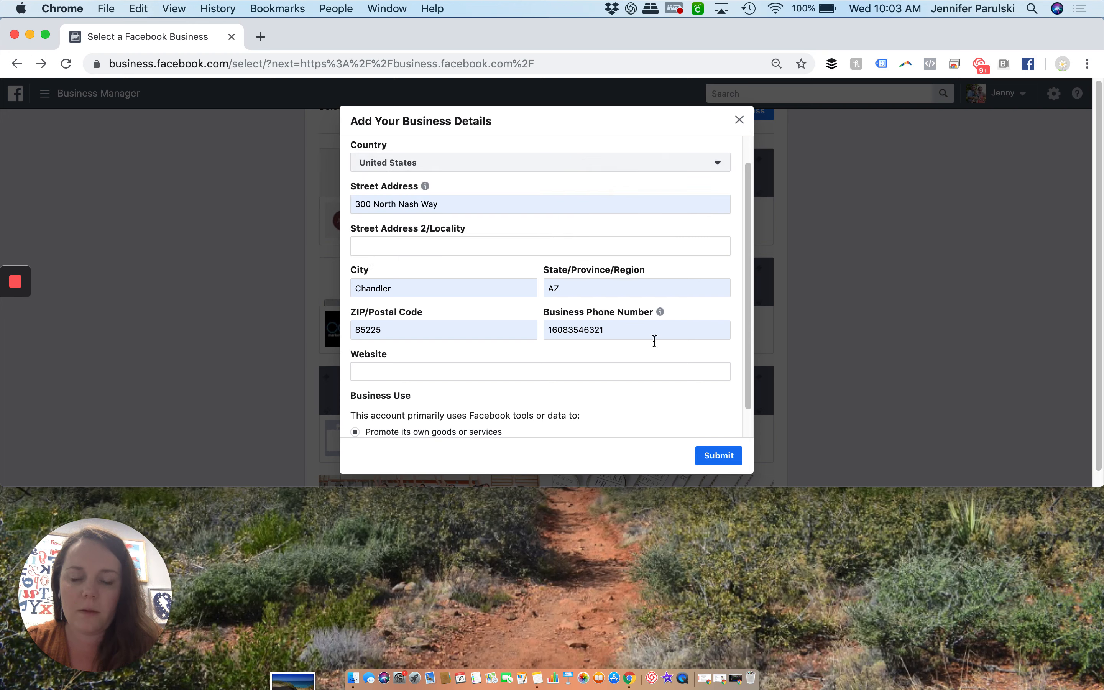
pyautogui.scroll(-1, 661, 359)
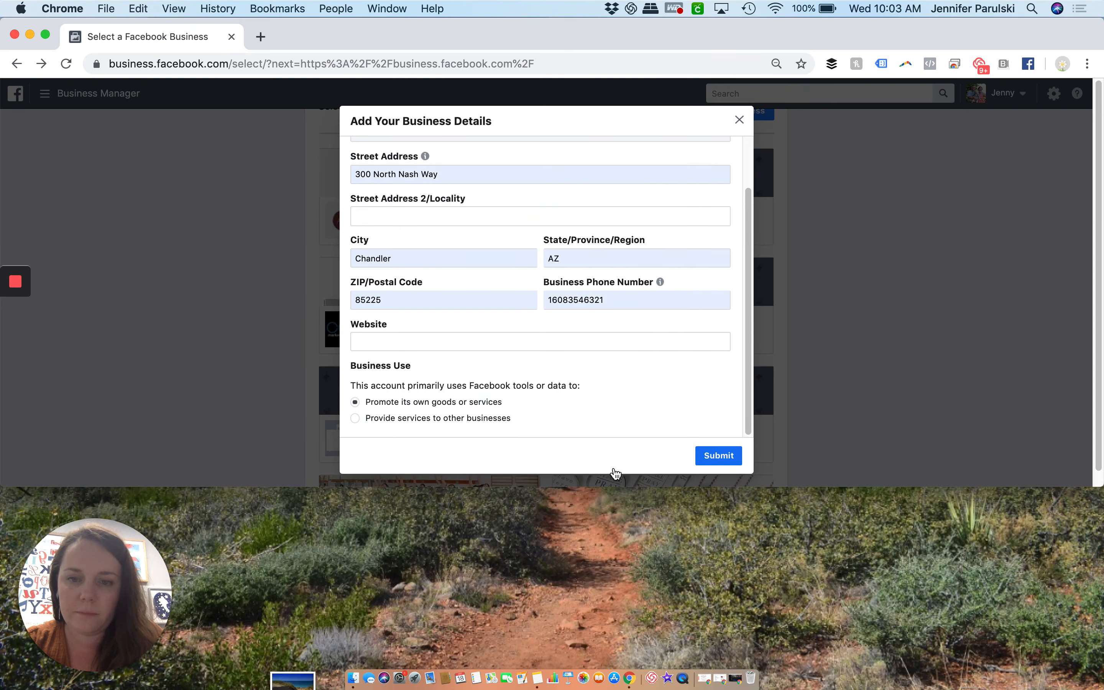
pyautogui.click(708, 456)
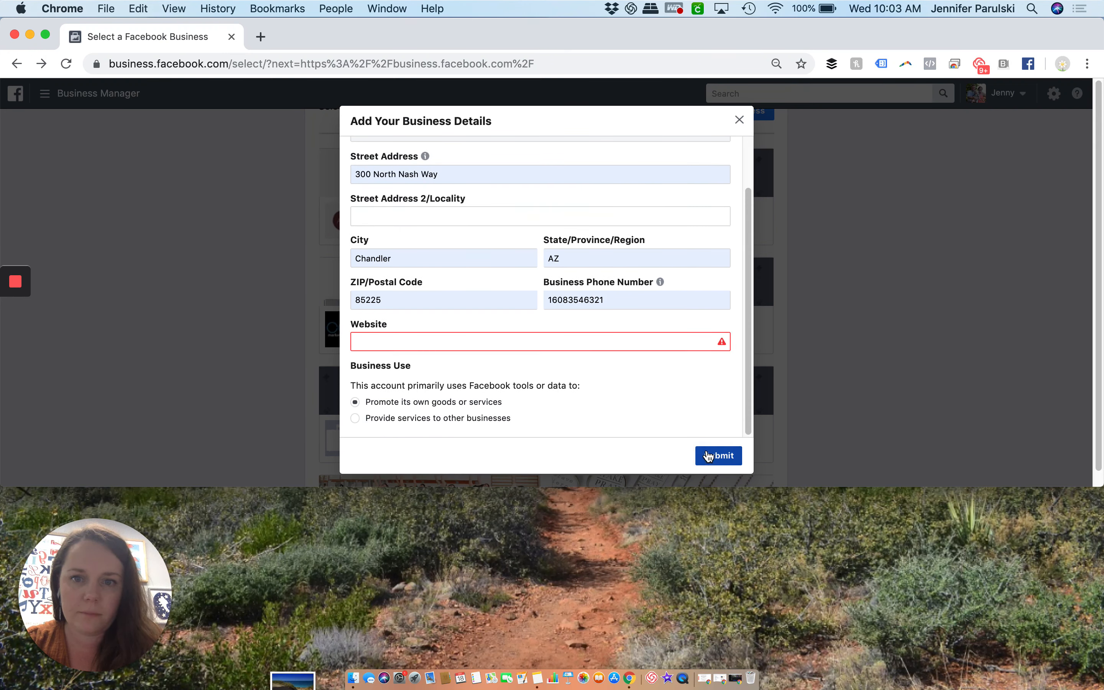
pyautogui.click(593, 342)
pyautogui.write('www.adsuncorked.com')
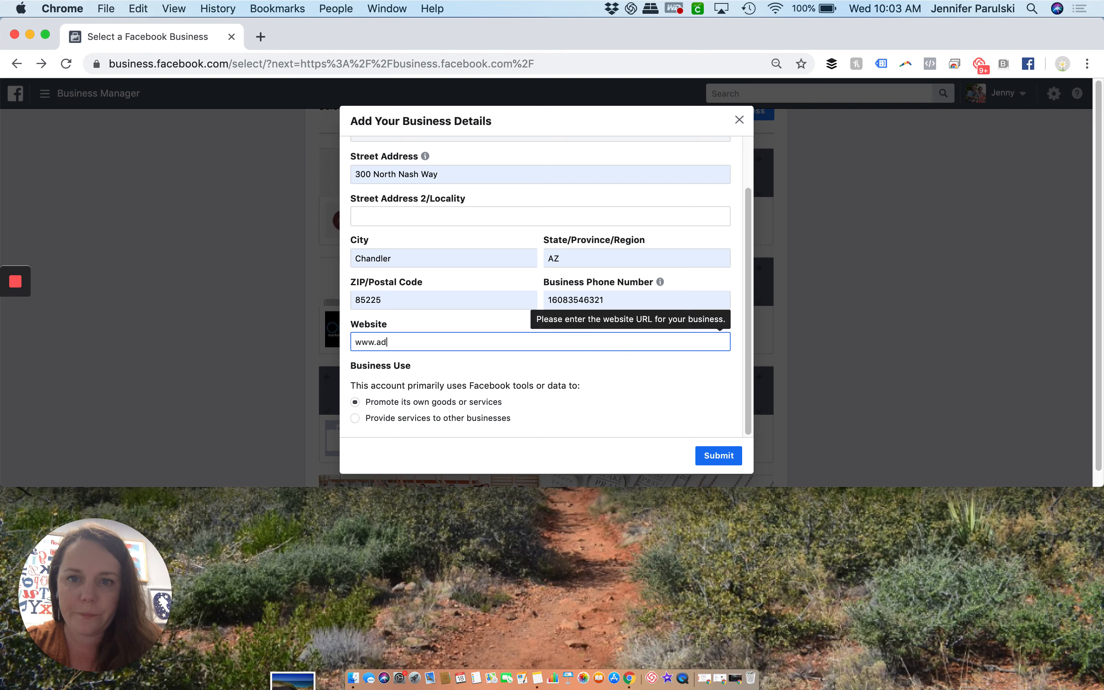
pyautogui.click(714, 456)
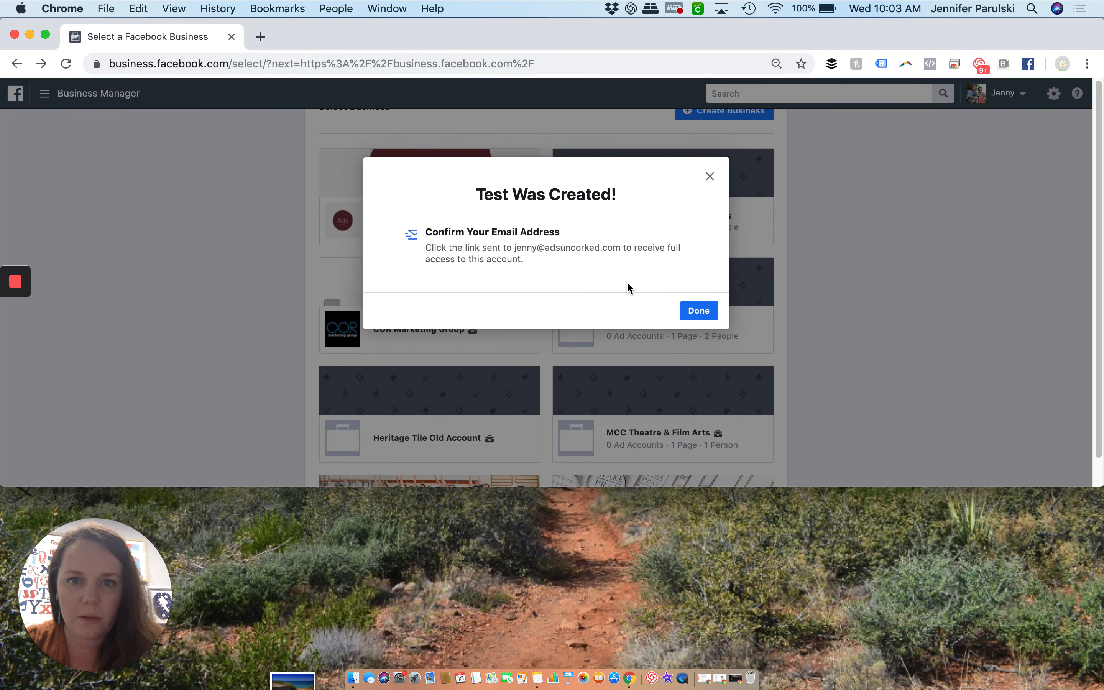
pyautogui.click(698, 312)
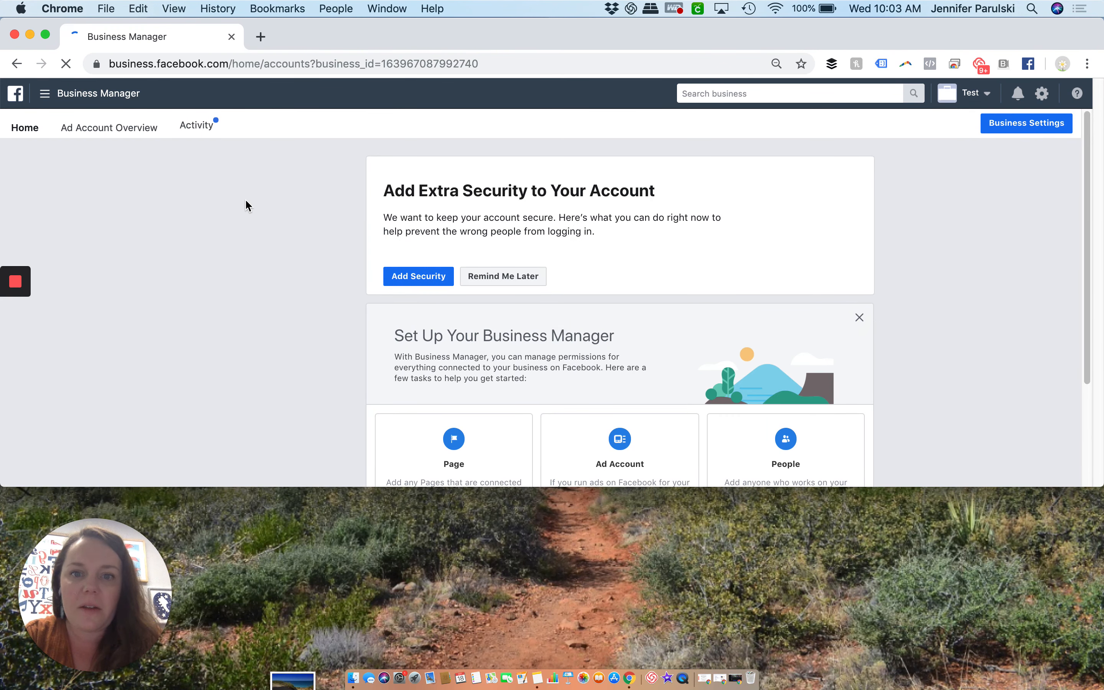
# Enlarge the browser window downward and dismiss the quick overview guide notice in the Business Manager setup section
pyautogui.moveTo(842, 486); pyautogui.dragTo(858, 618)
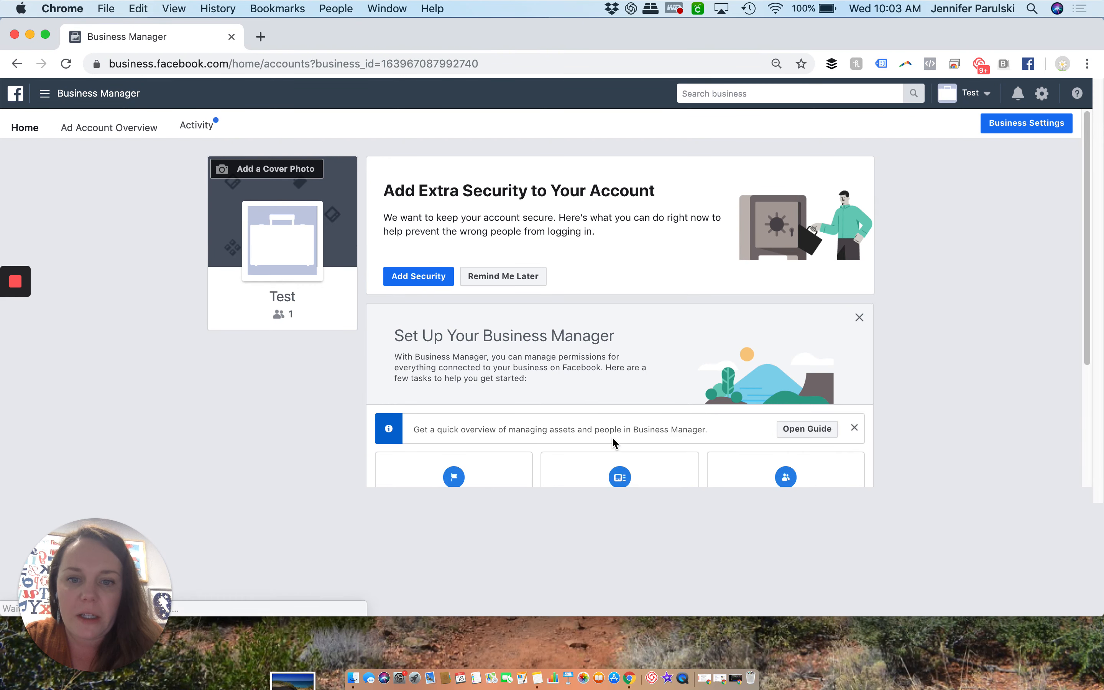
pyautogui.scroll(-2, 611, 435)
pyautogui.scroll(2, 621, 425)
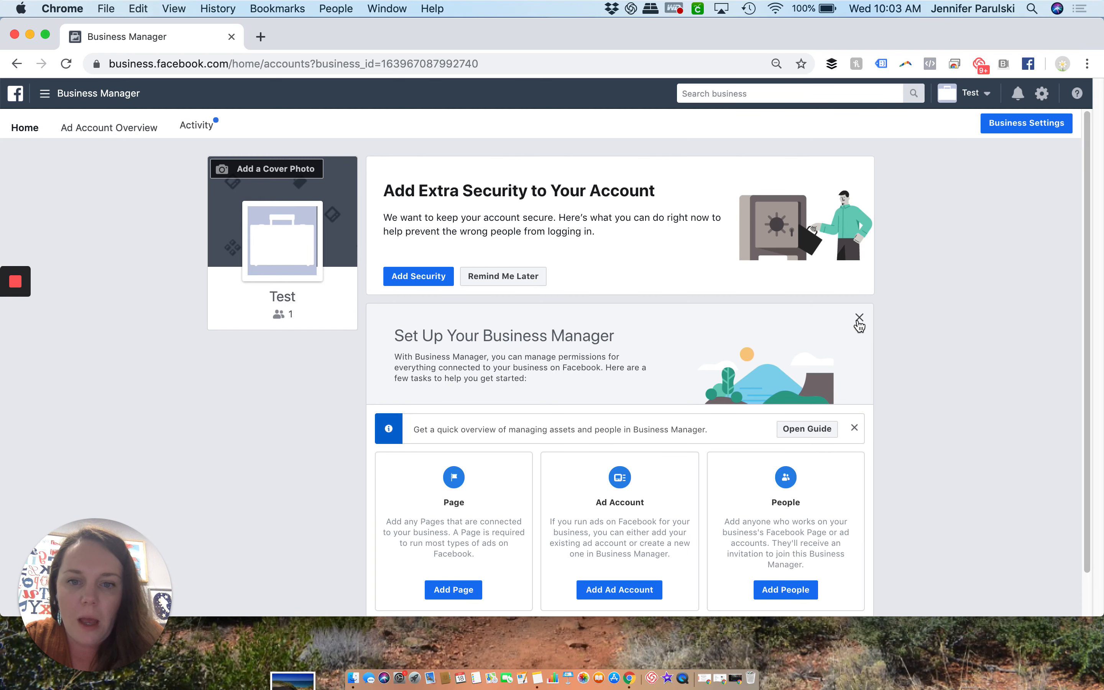
pyautogui.scroll(-2, 859, 324)
pyautogui.click(855, 383)
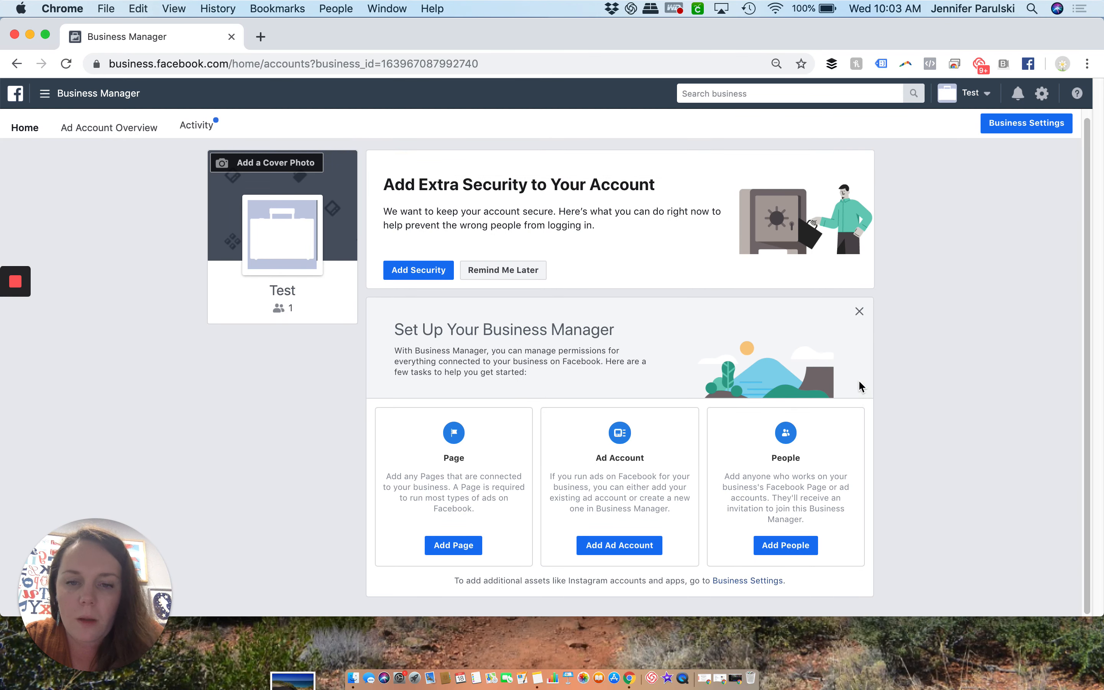
# View the form for adding a Facebook Page the business already owns, and close it without adding one
pyautogui.click(454, 552)
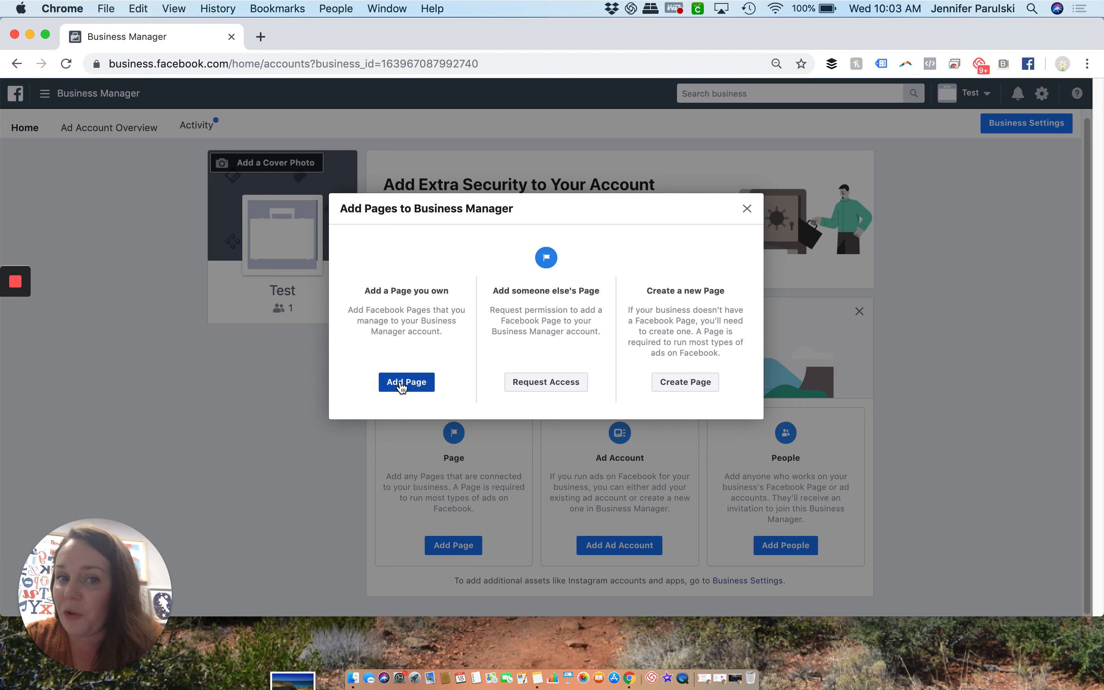
pyautogui.click(402, 387)
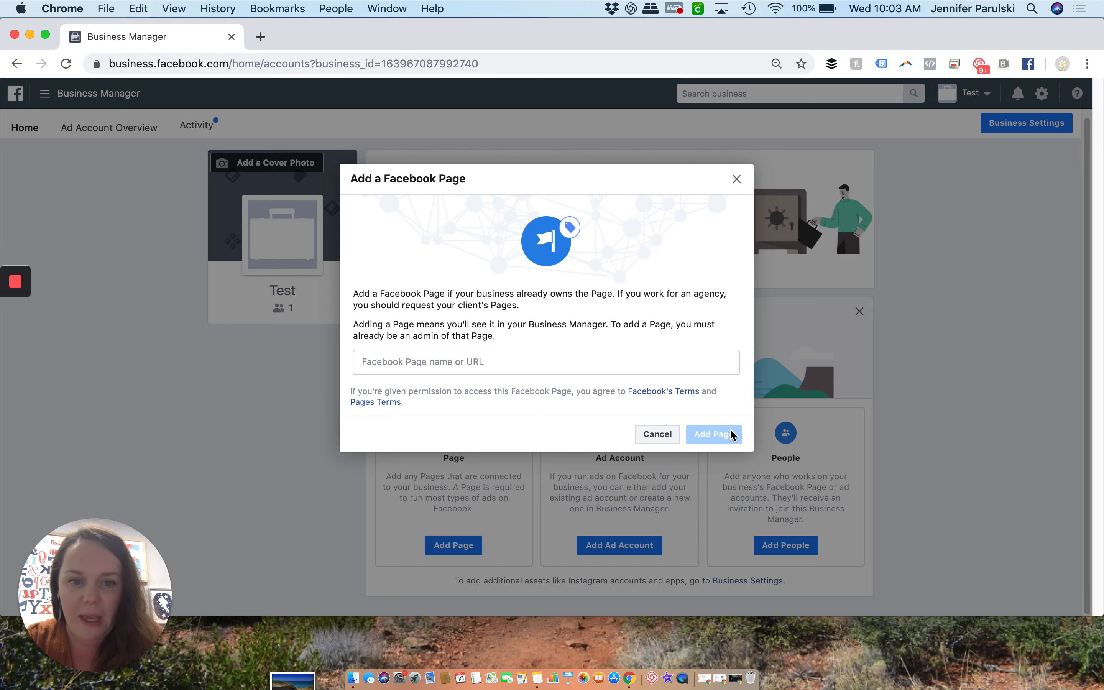
pyautogui.click(645, 439)
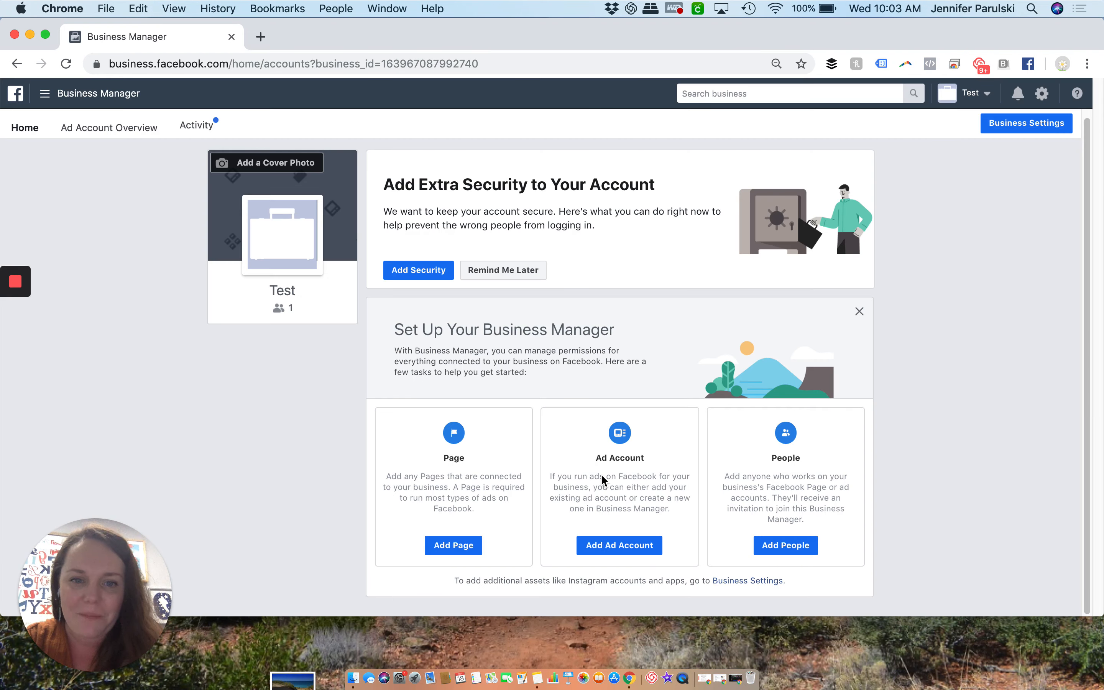
# View the form for creating a new ad account, and close it without creating one
pyautogui.click(610, 551)
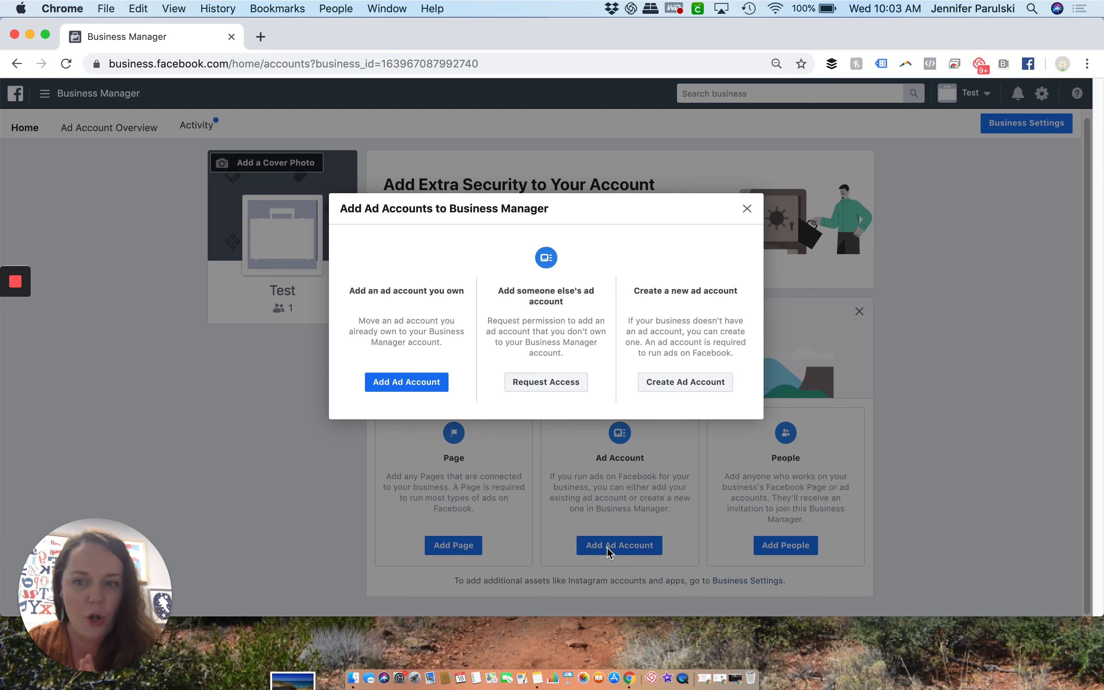
pyautogui.click(685, 382)
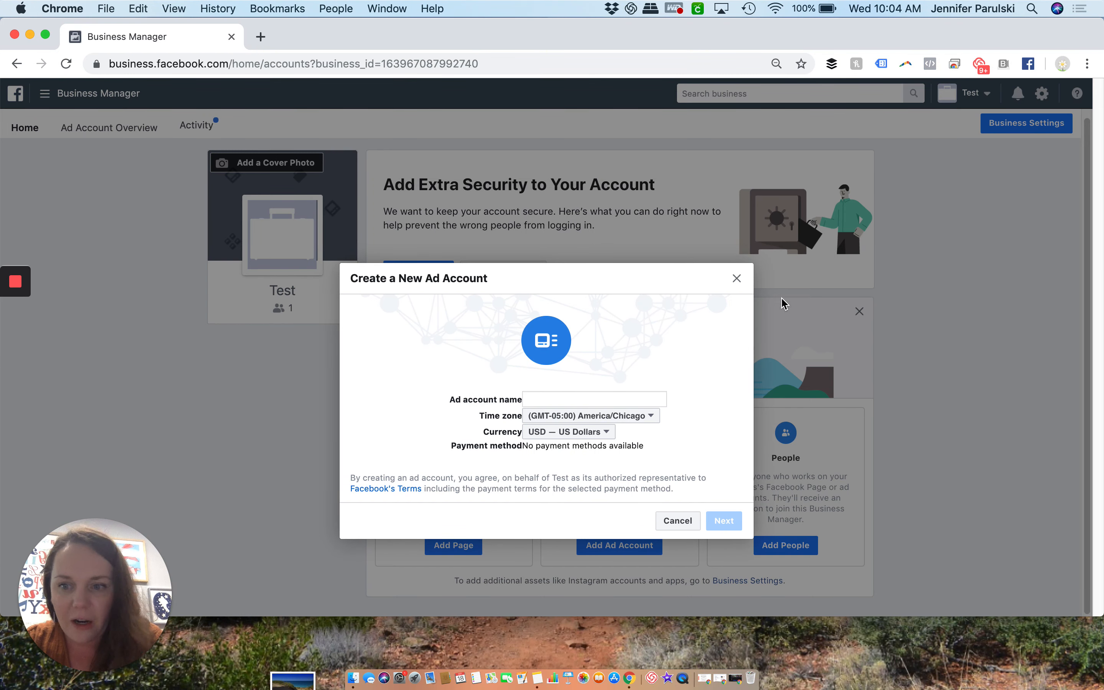
pyautogui.click(733, 280)
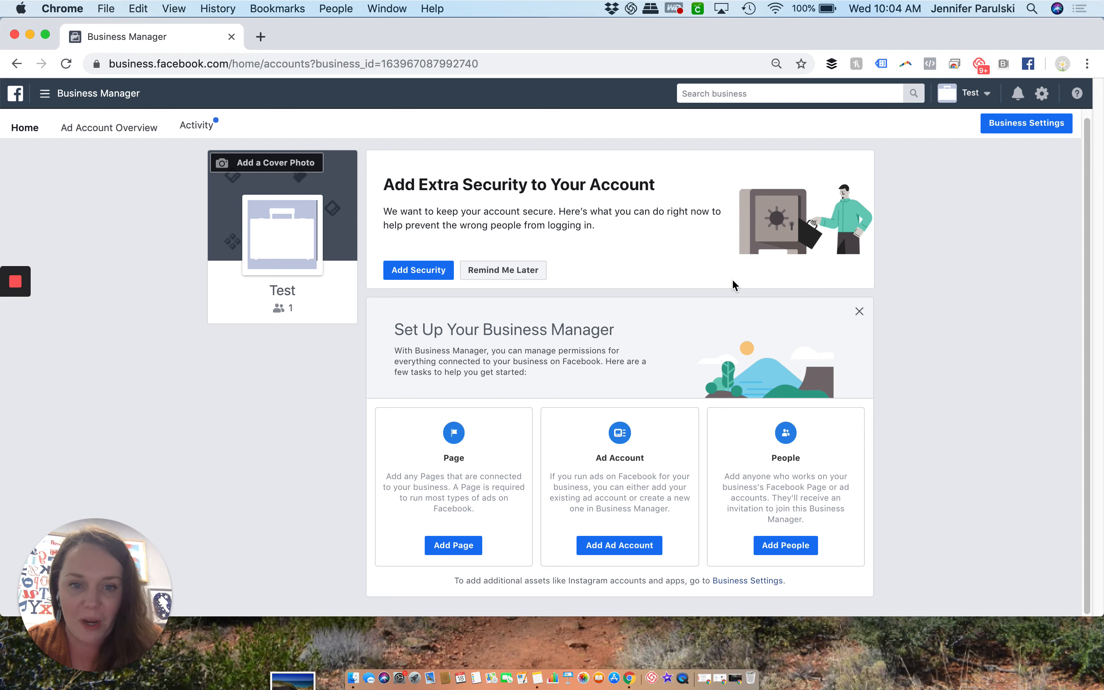
# View the form for adding an ad account the business already owns, and cancel it
pyautogui.click(609, 545)
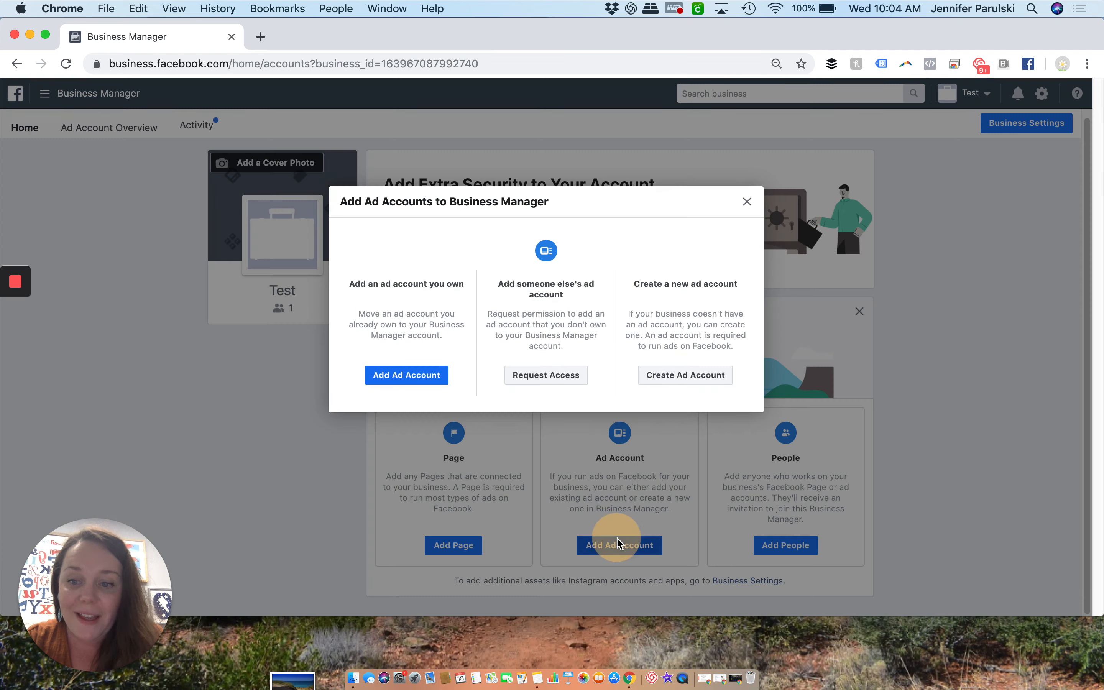
pyautogui.click(423, 384)
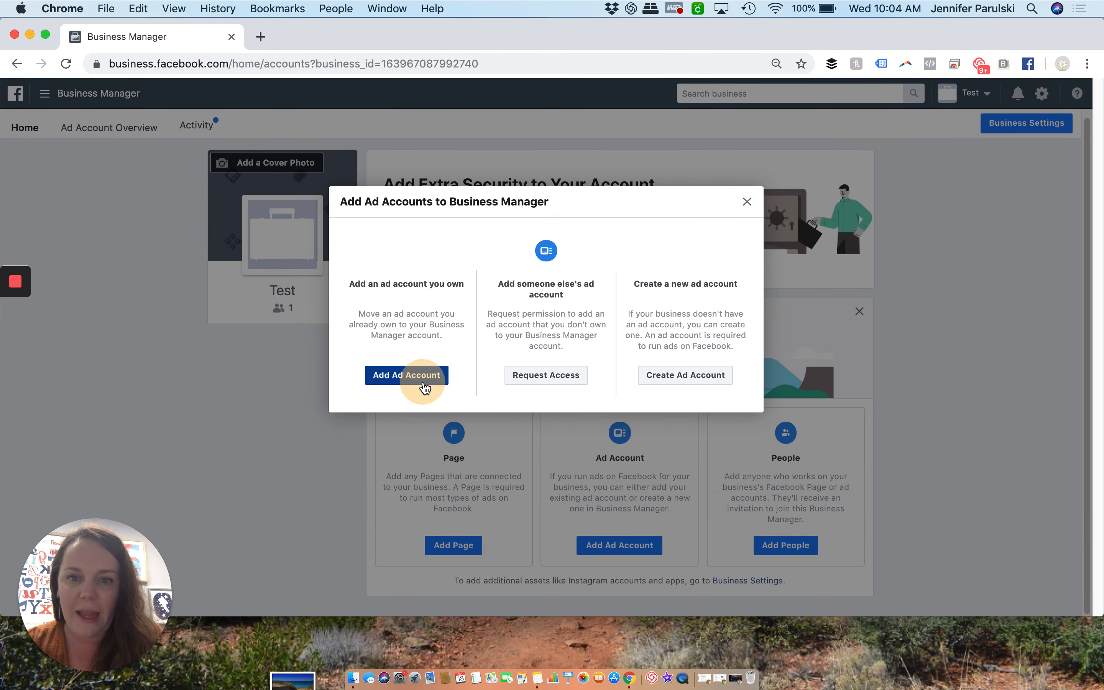
pyautogui.click(423, 381)
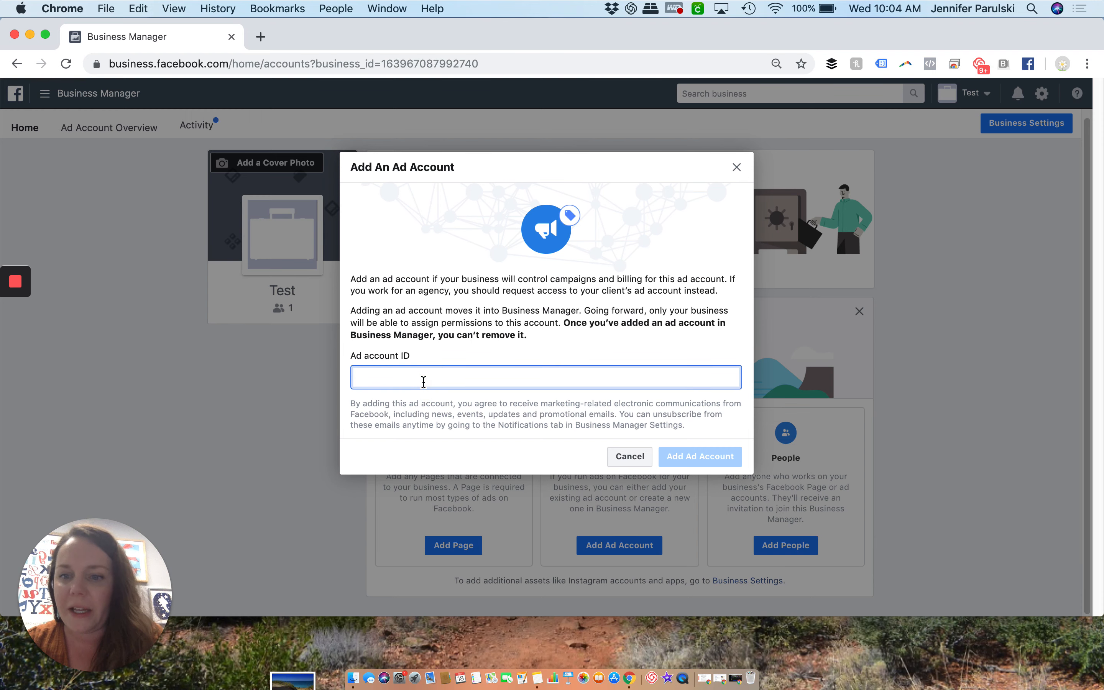
pyautogui.click(622, 455)
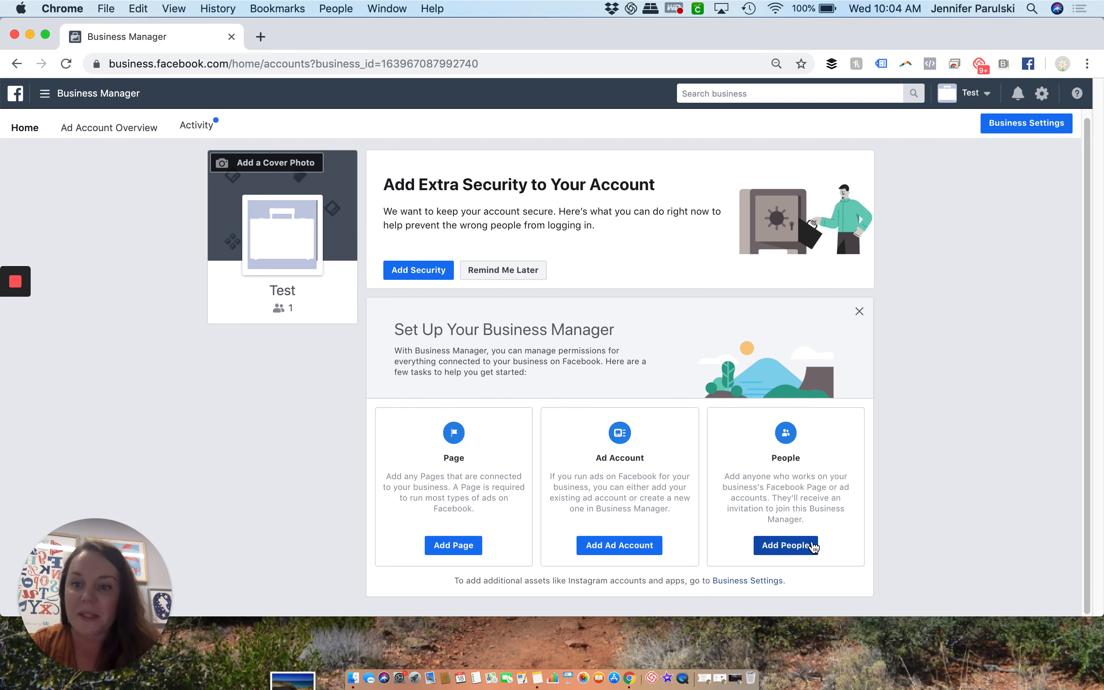
# Start a people invitation for the business and add the invitee's email address
pyautogui.press('XF86MonBrightnessDown')
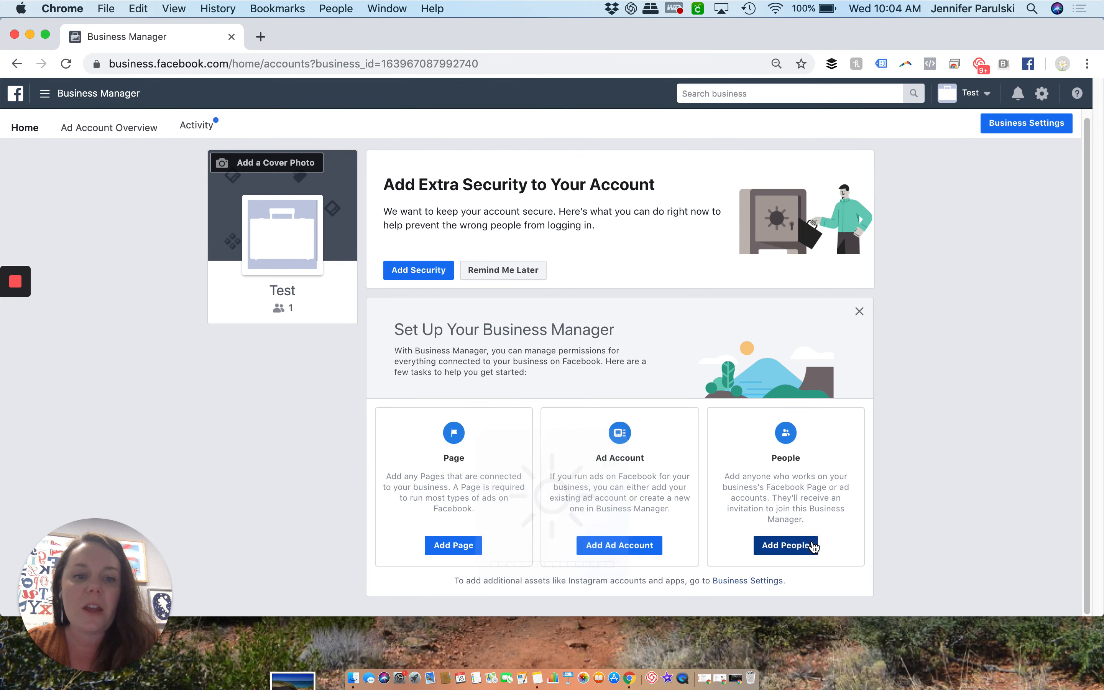
pyautogui.click(812, 546)
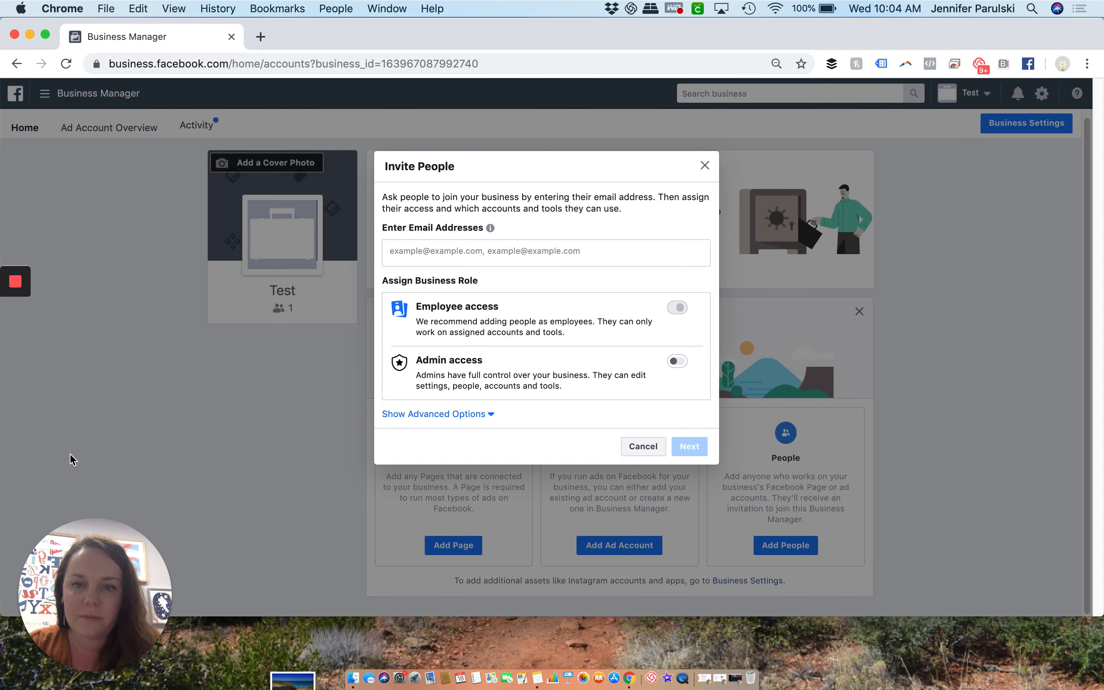
pyautogui.click(424, 251)
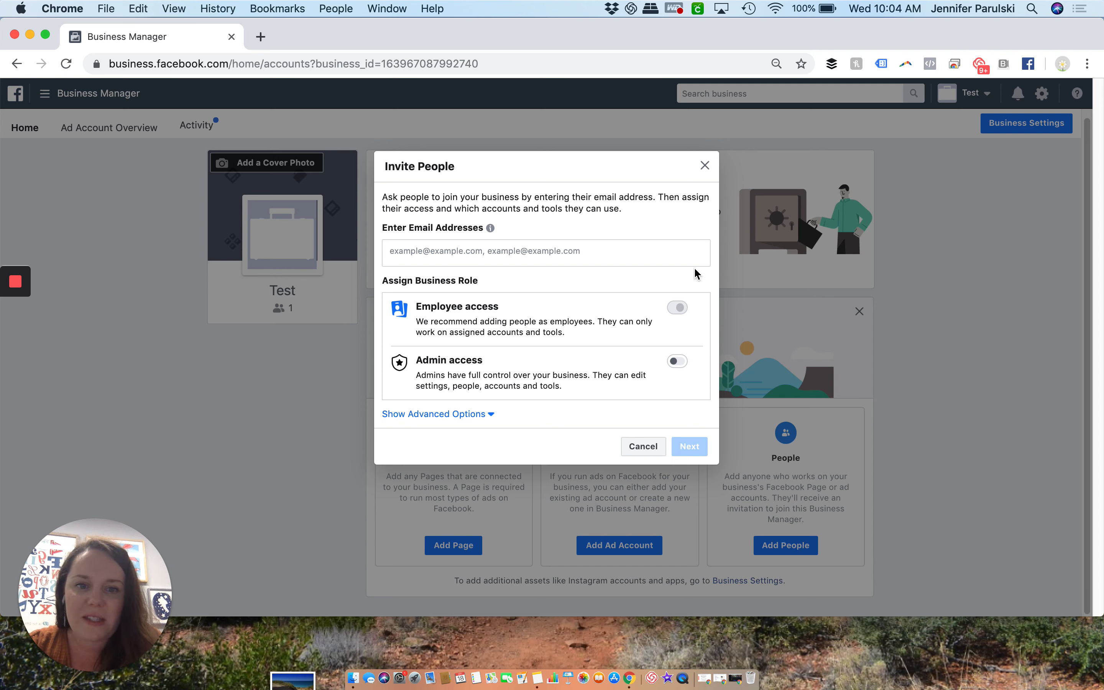
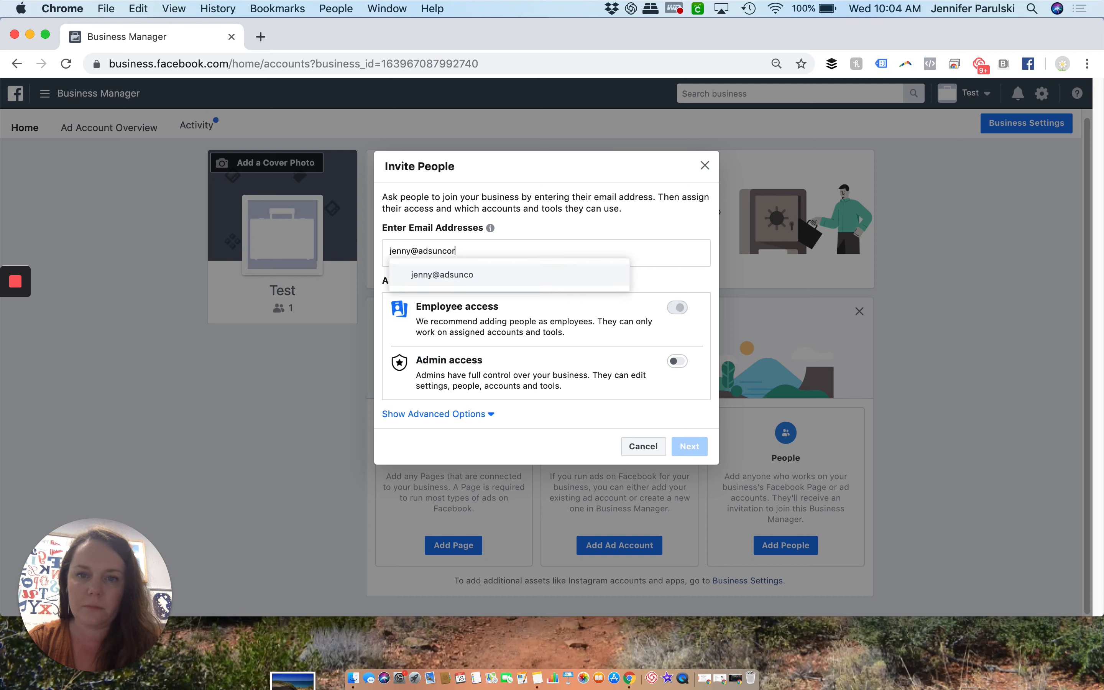
pyautogui.press('Return')
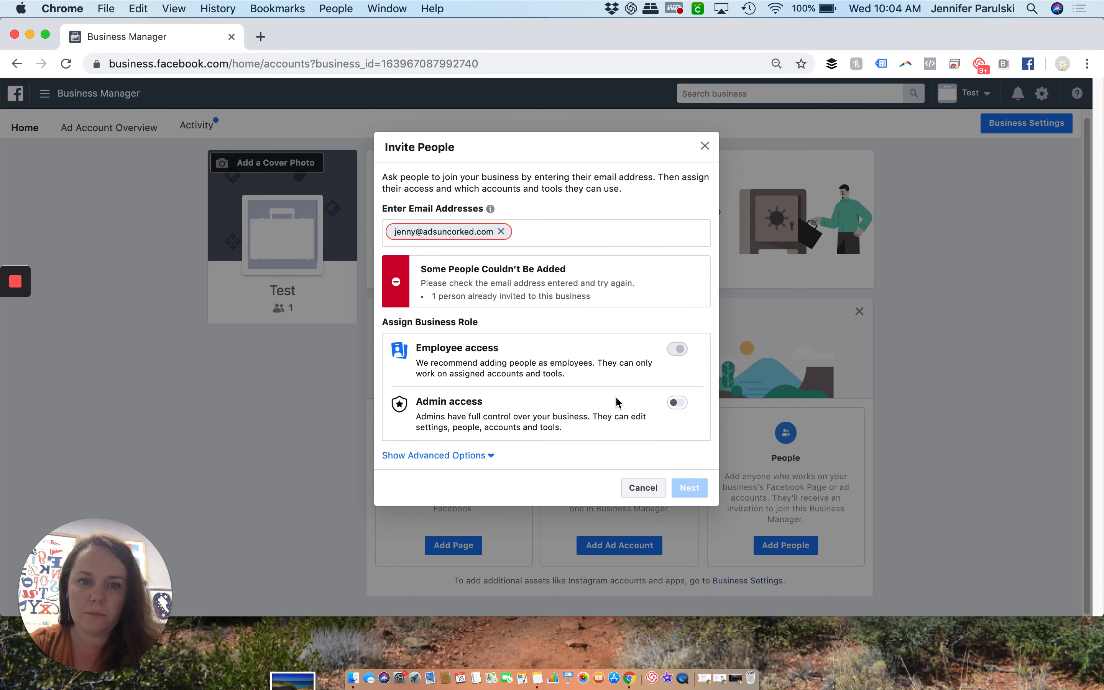
# Fill the people invitation with a different invitee's email address and Admin access, and cancel it without sending
pyautogui.press('BackSpace')
pyautogui.press('BackSpace')
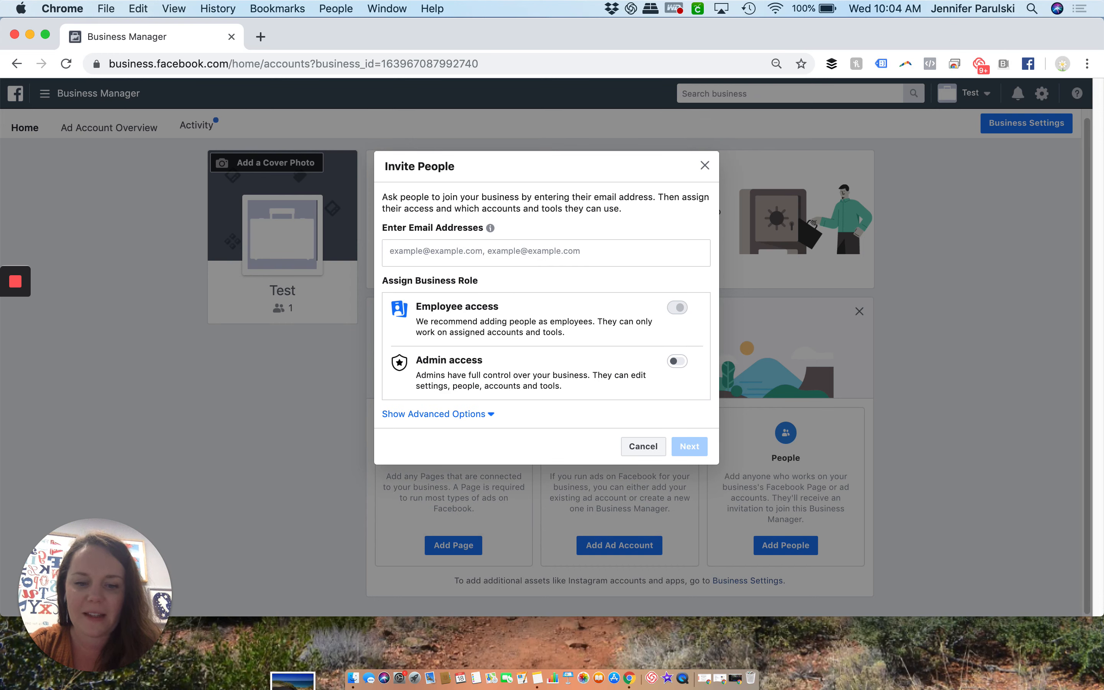
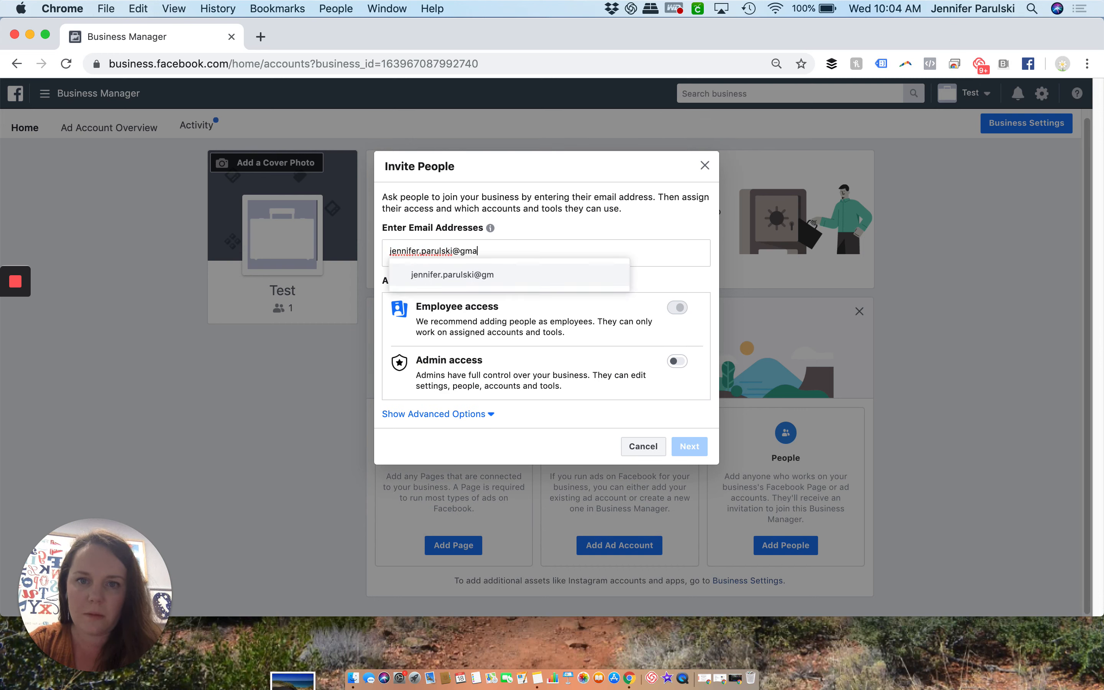
pyautogui.press('Return')
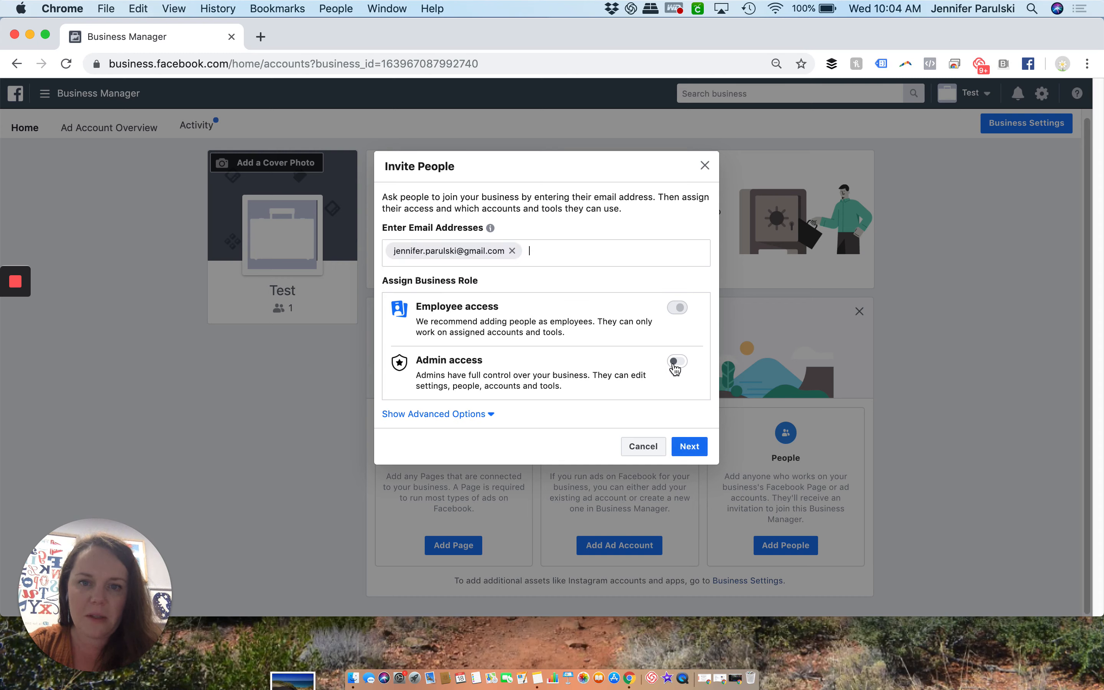
pyautogui.click(675, 365)
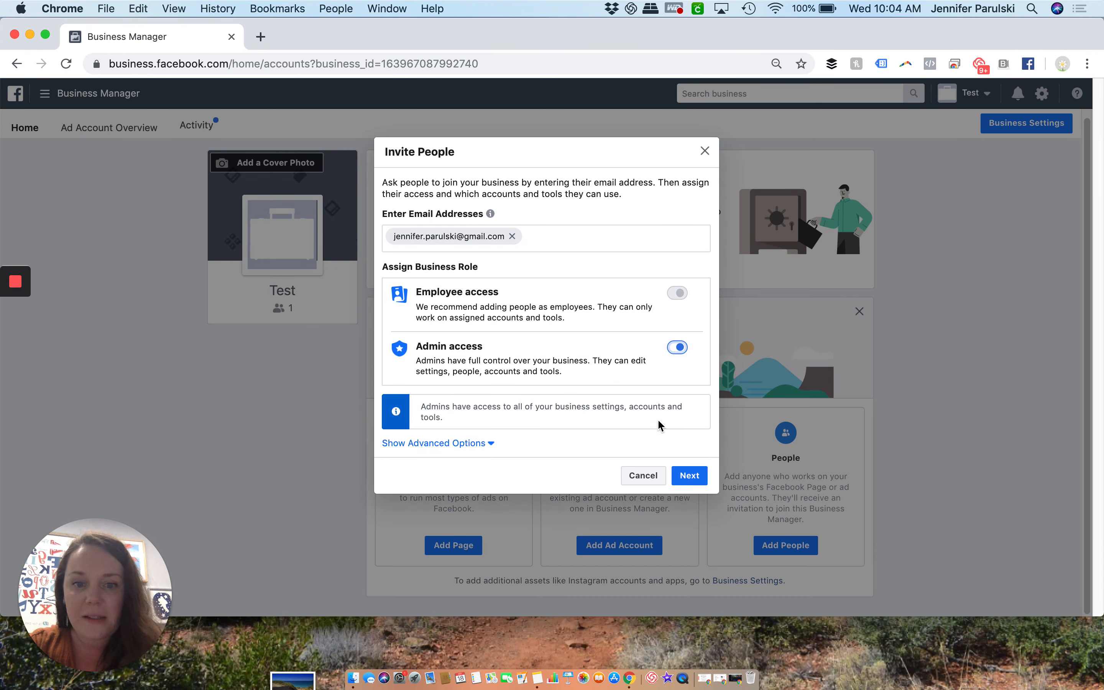
pyautogui.click(653, 483)
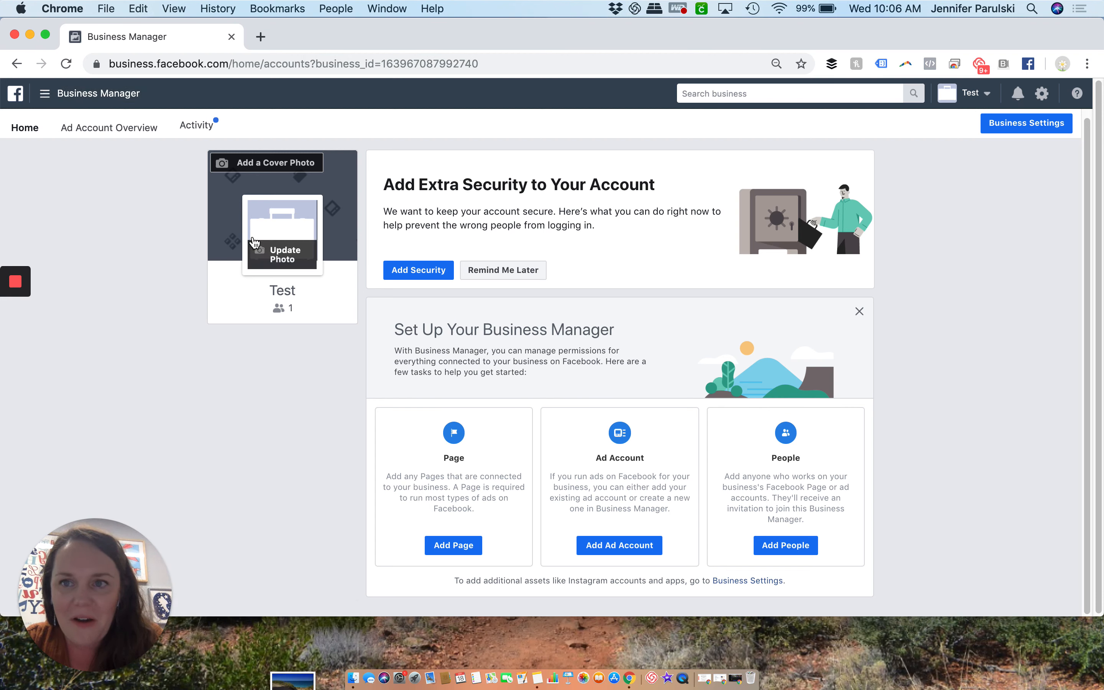
# Try to open Ads Manager for the business
pyautogui.click(75, 94)
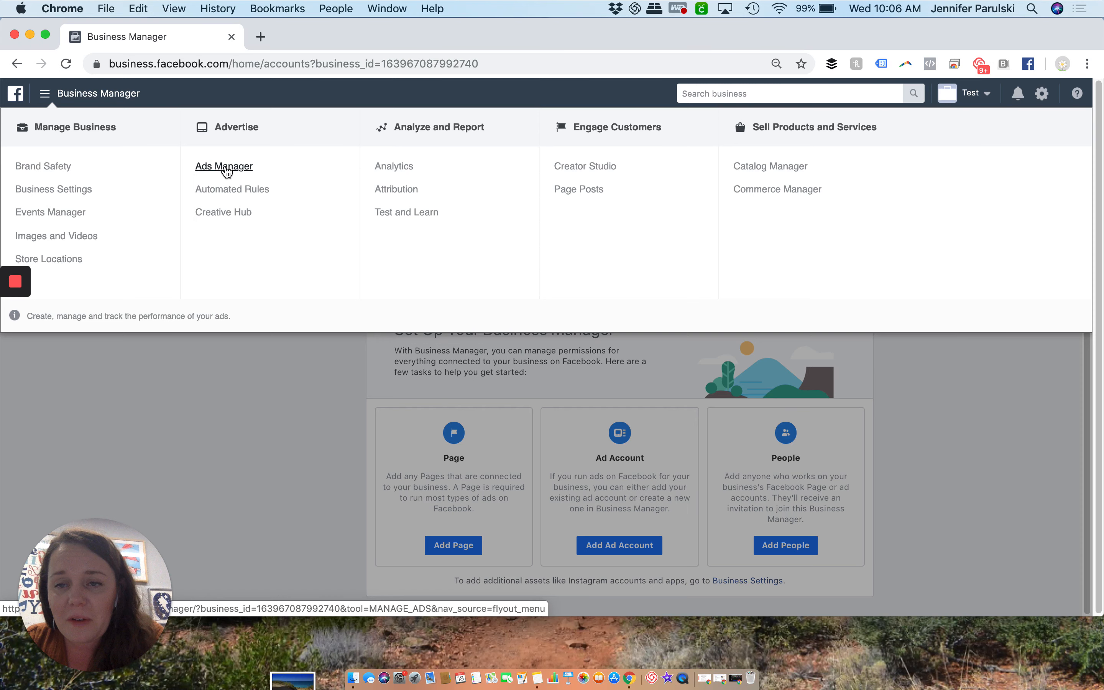
pyautogui.click(227, 172)
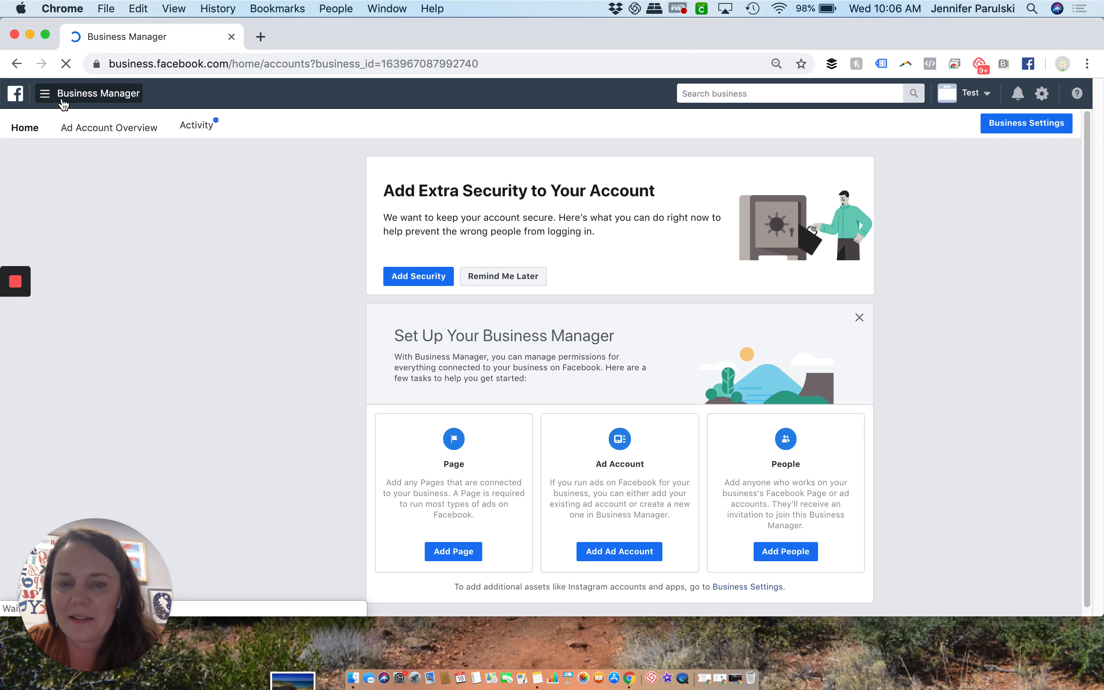
pyautogui.click(63, 94)
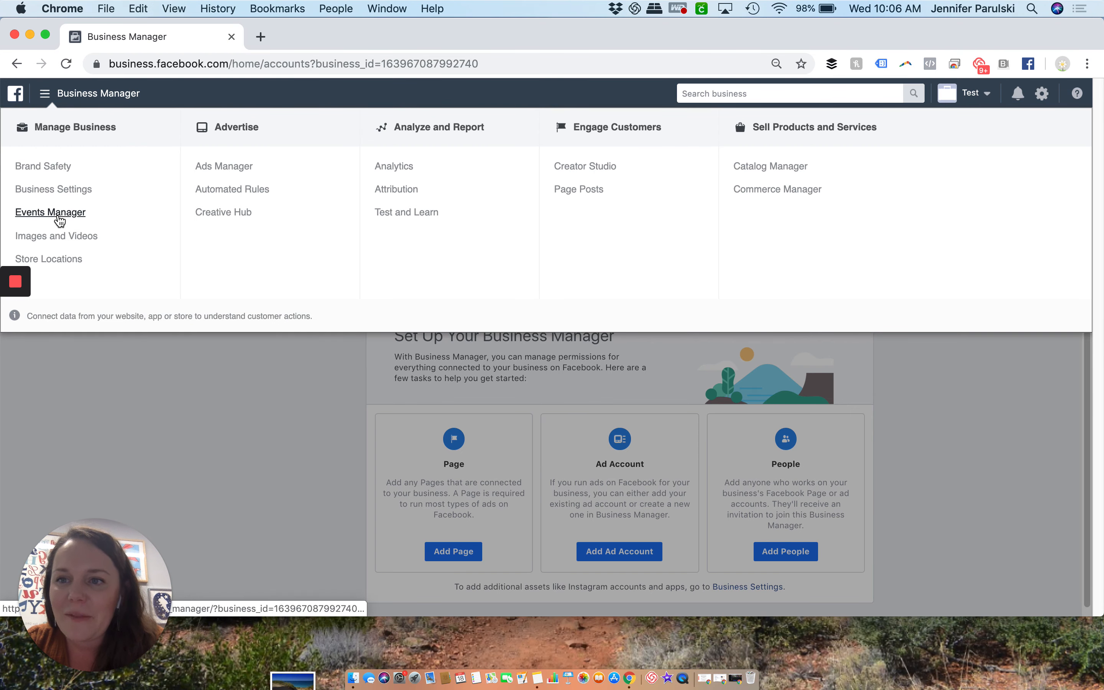
pyautogui.click(51, 212)
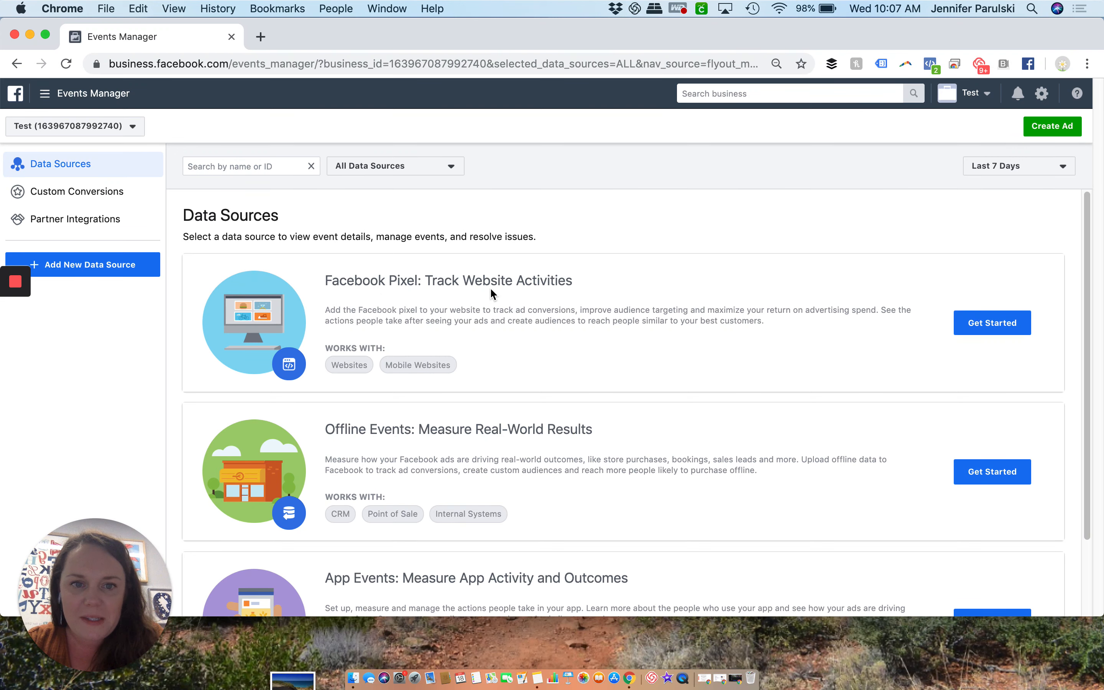
pyautogui.click(970, 322)
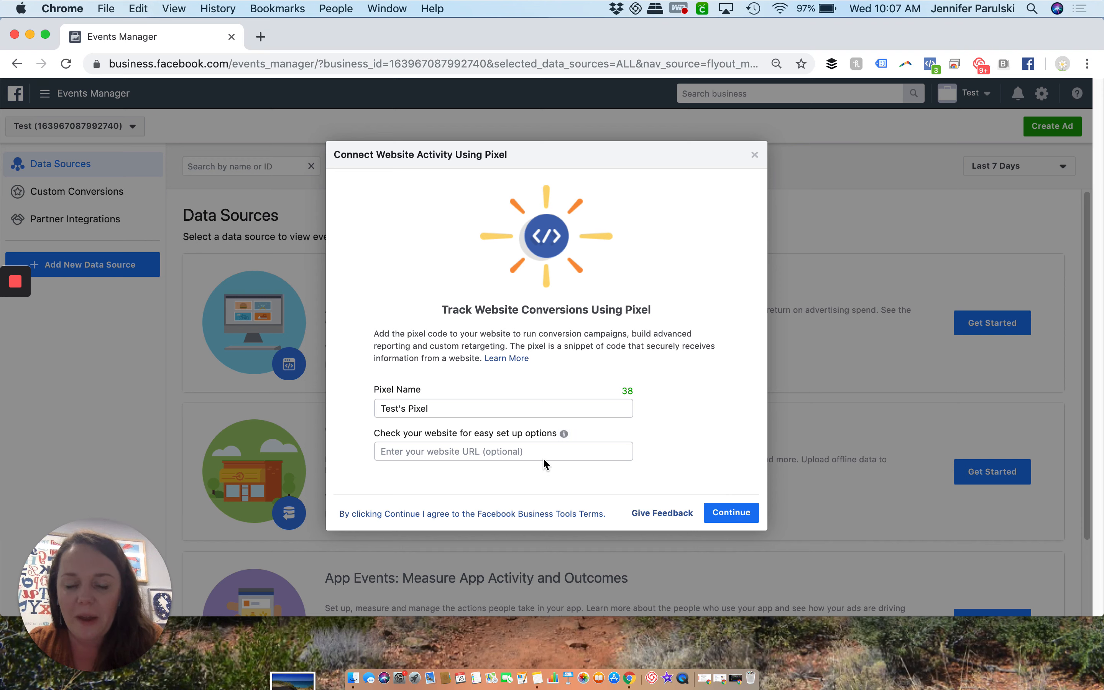
pyautogui.click(739, 514)
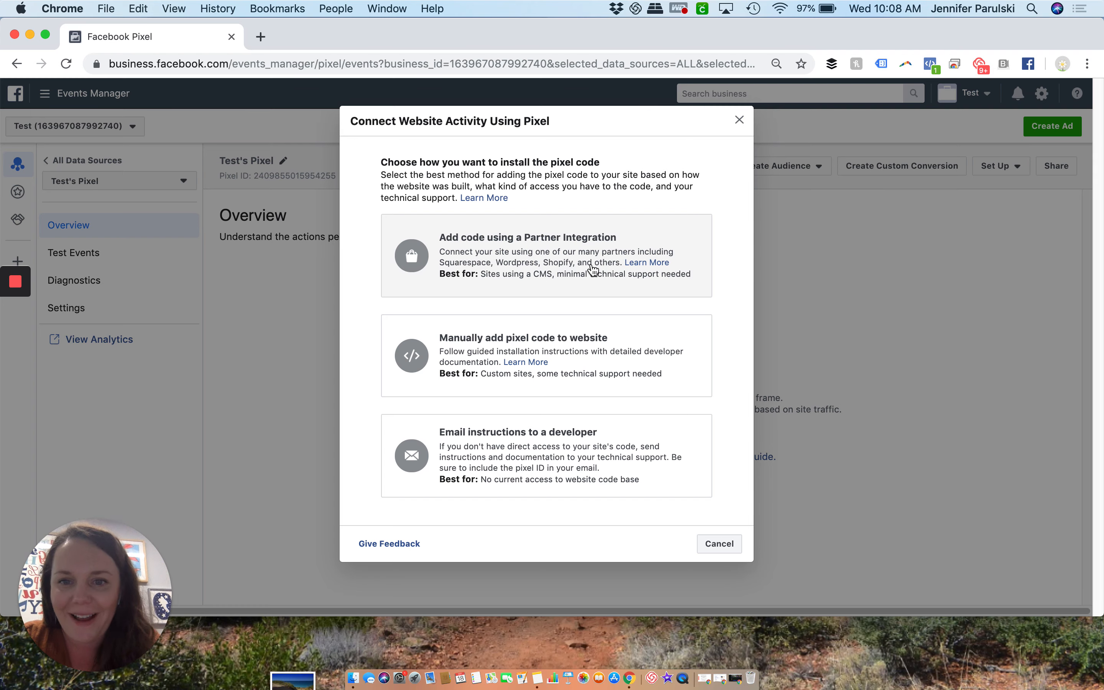
# Choose to install the pixel through a partner integration, browse the available partners and select WordPress
pyautogui.click(593, 270)
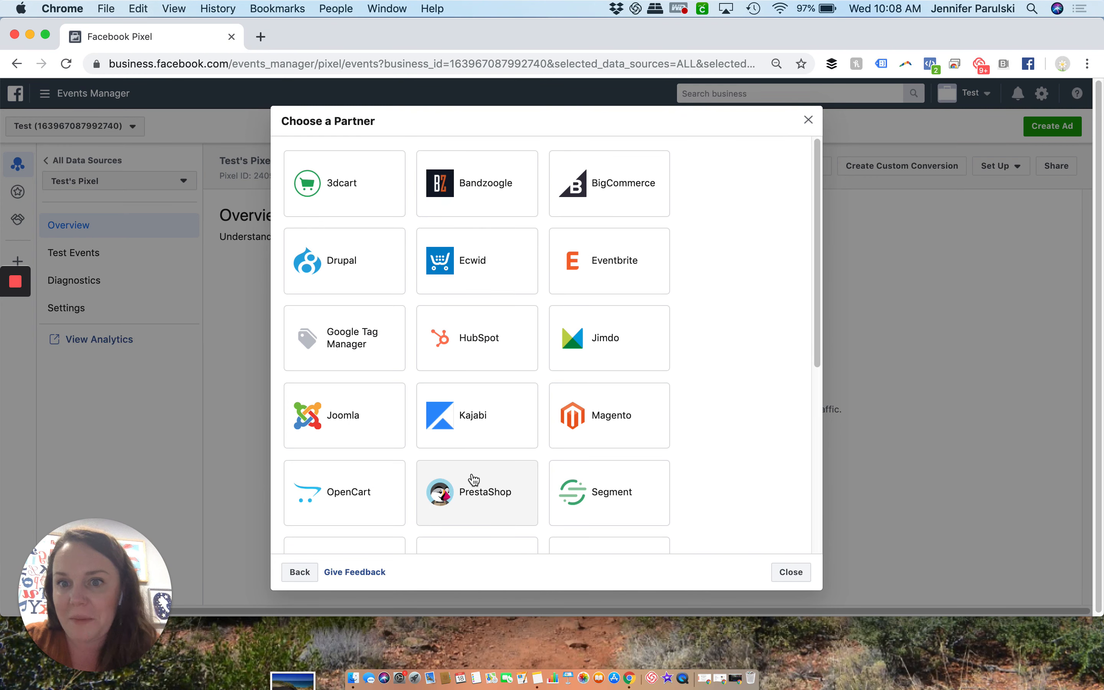
pyautogui.scroll(-6, 473, 479)
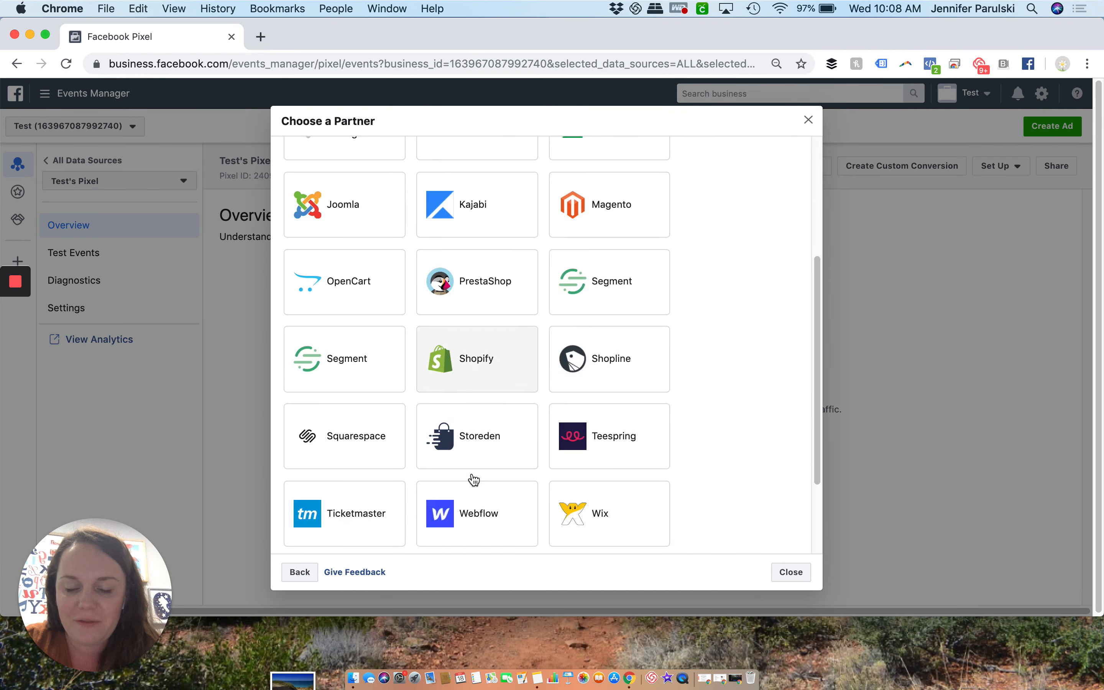
pyautogui.scroll(-2, 473, 479)
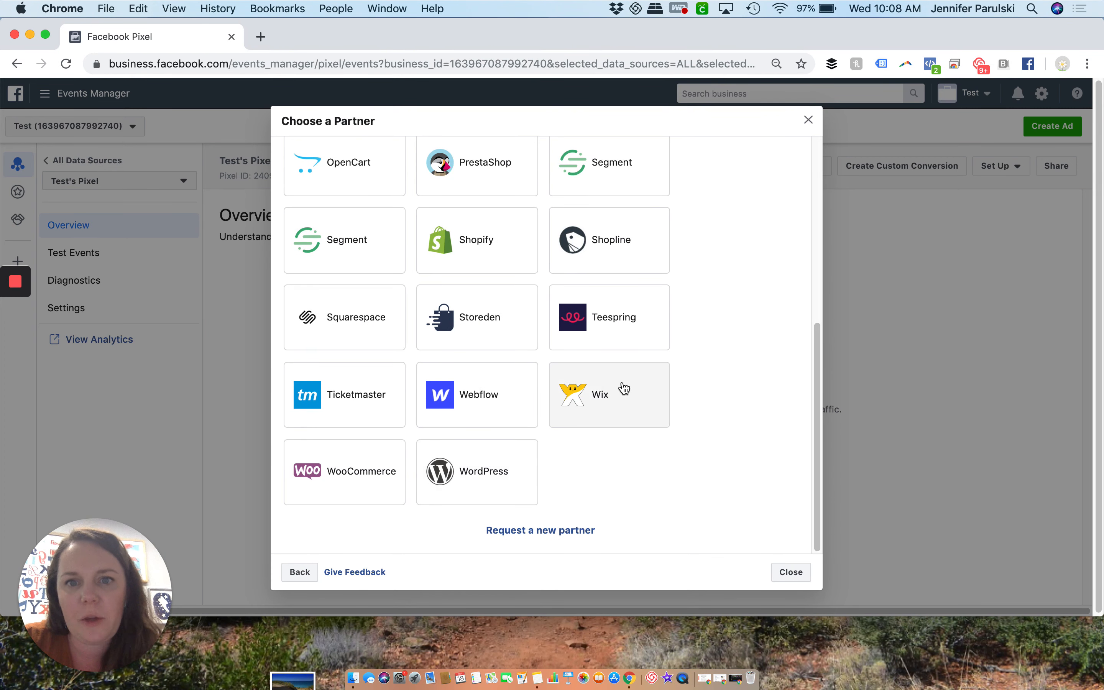
pyautogui.scroll(3, 624, 388)
pyautogui.scroll(10, 492, 345)
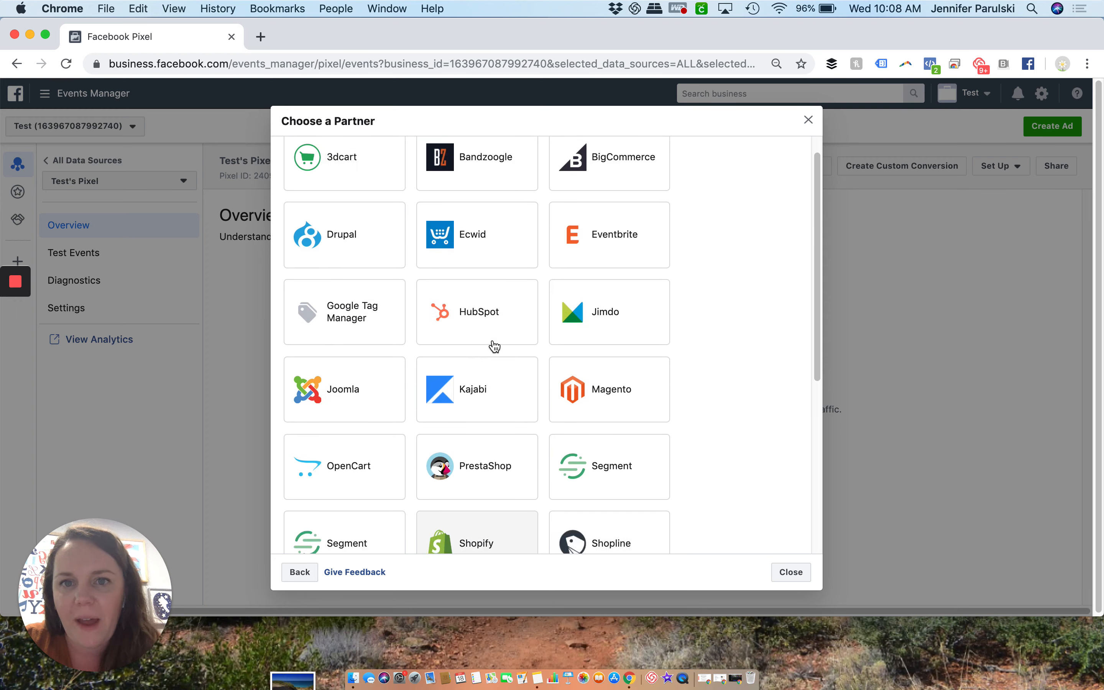
pyautogui.scroll(-12, 593, 448)
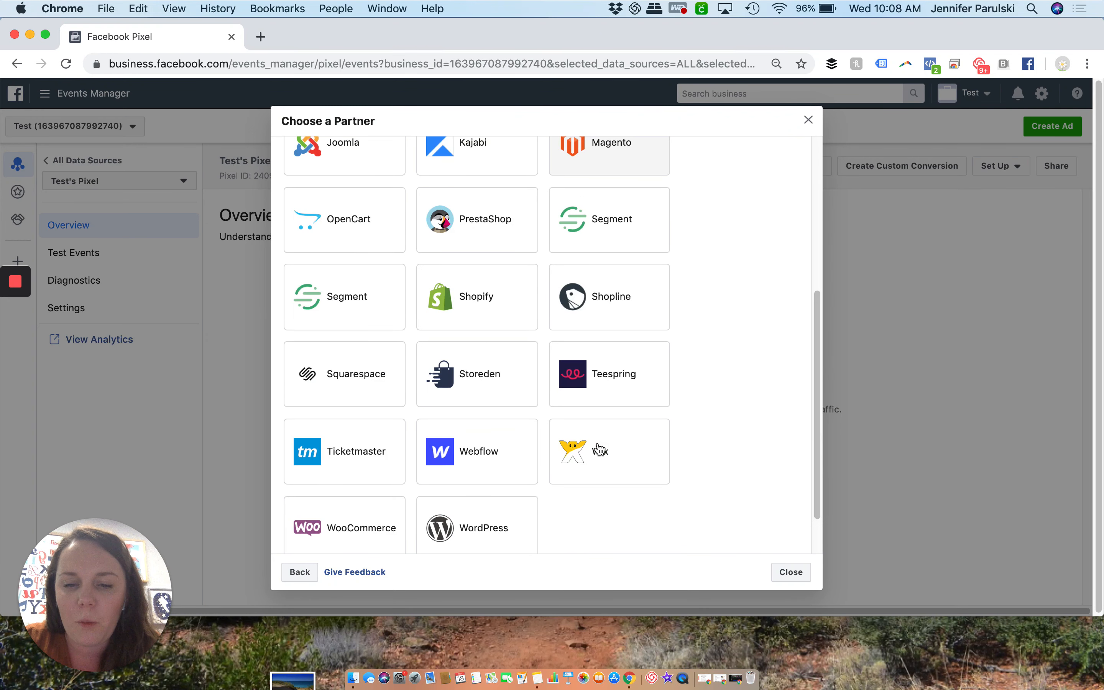
pyautogui.click(517, 474)
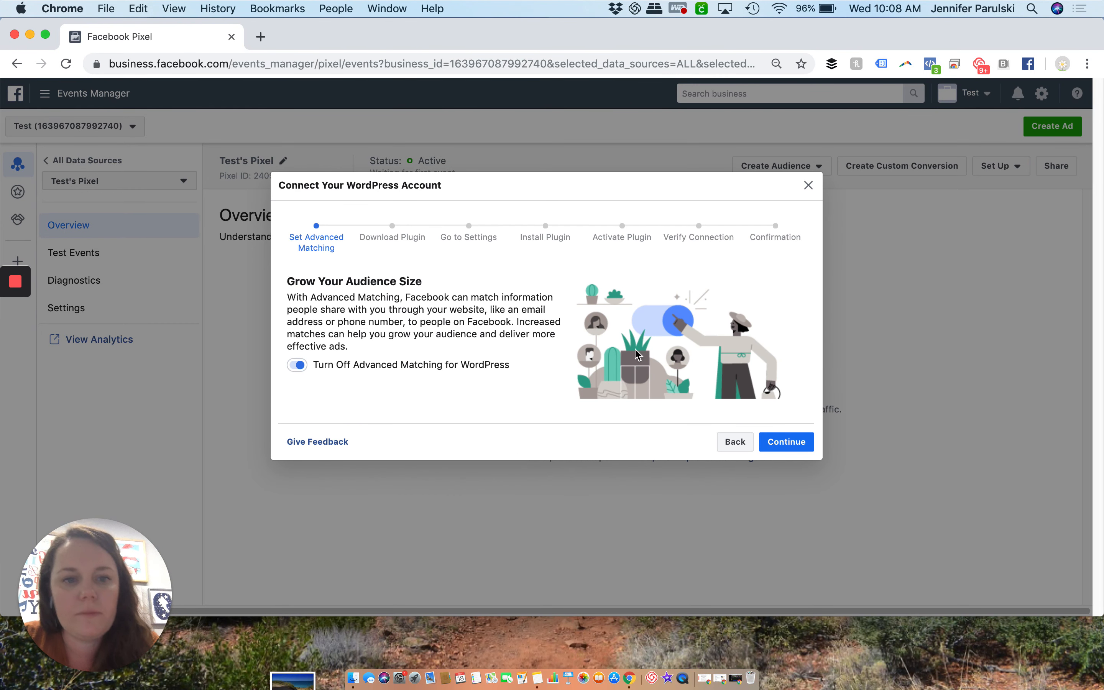
# Keep Advanced Matching for WordPress turned on and download the Facebook Pixel extension
pyautogui.click(783, 441)
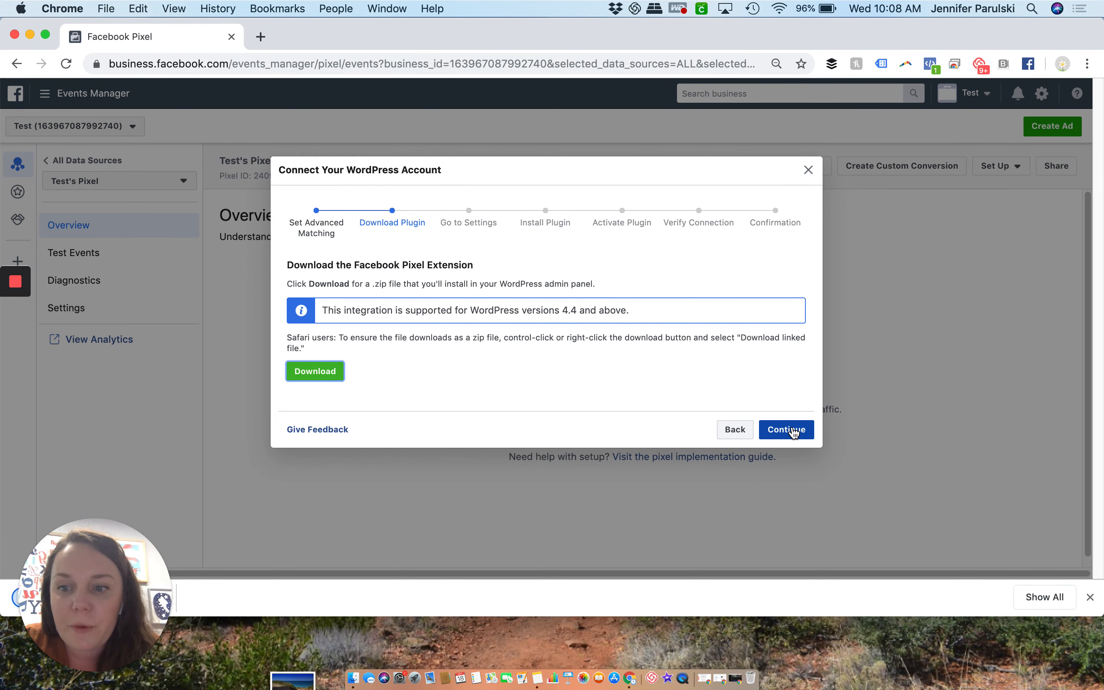
pyautogui.click(794, 433)
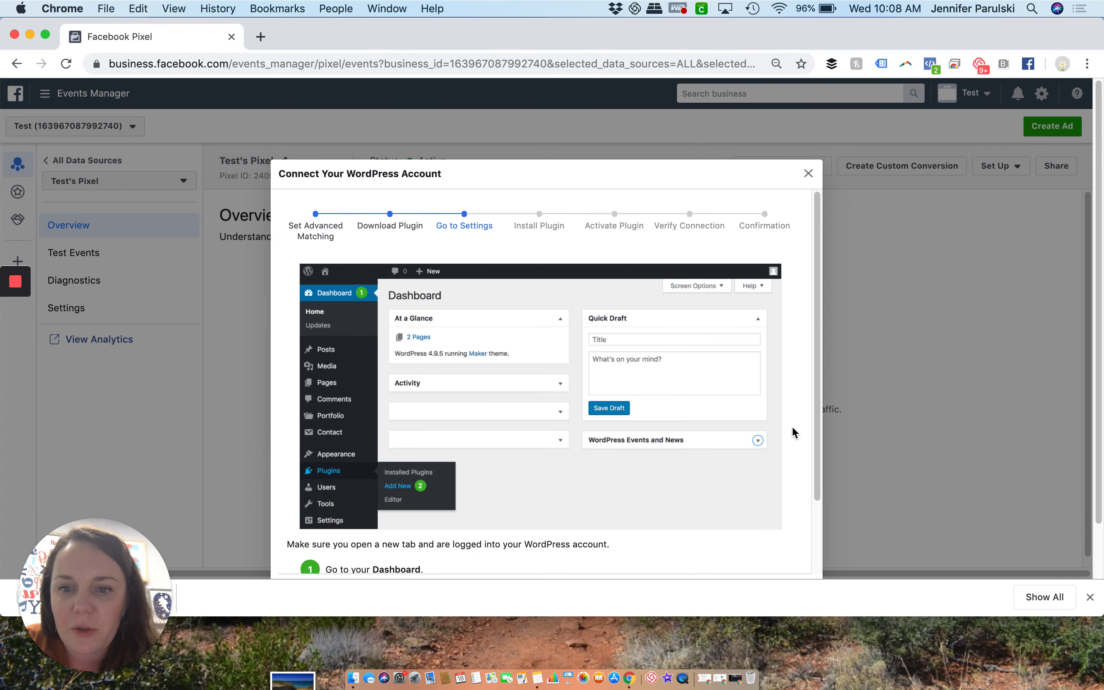
# Read the WordPress instructions for adding, installing and activating the pixel plugin, and continue to the connection verification stage
pyautogui.scroll(-2, 792, 428)
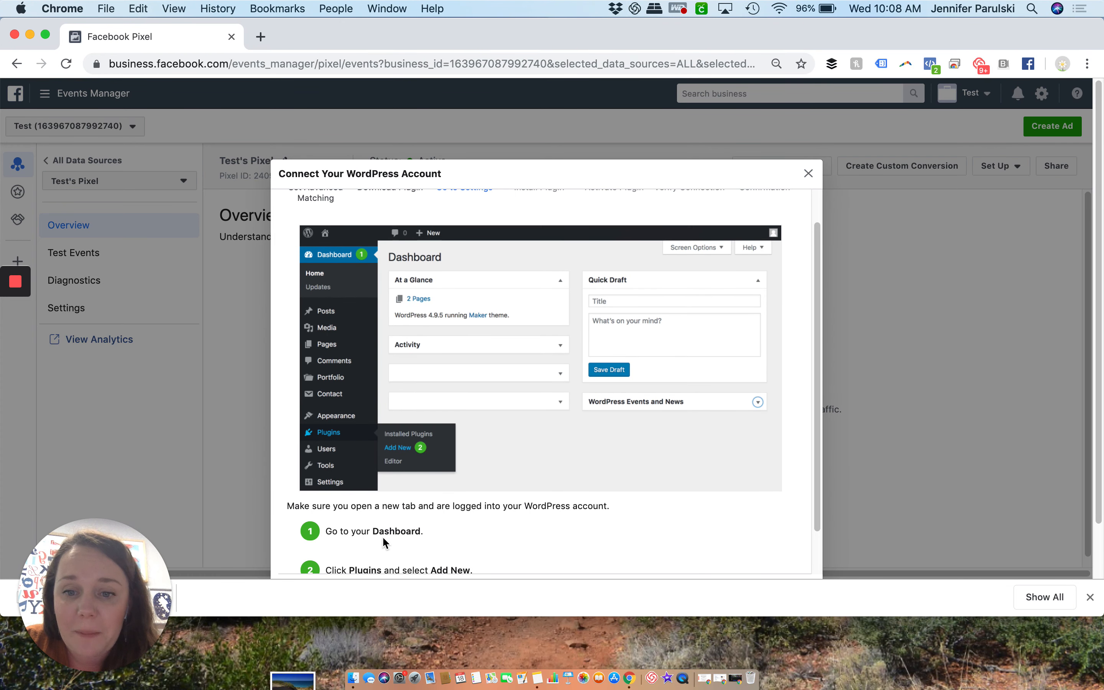
pyautogui.scroll(-2, 472, 532)
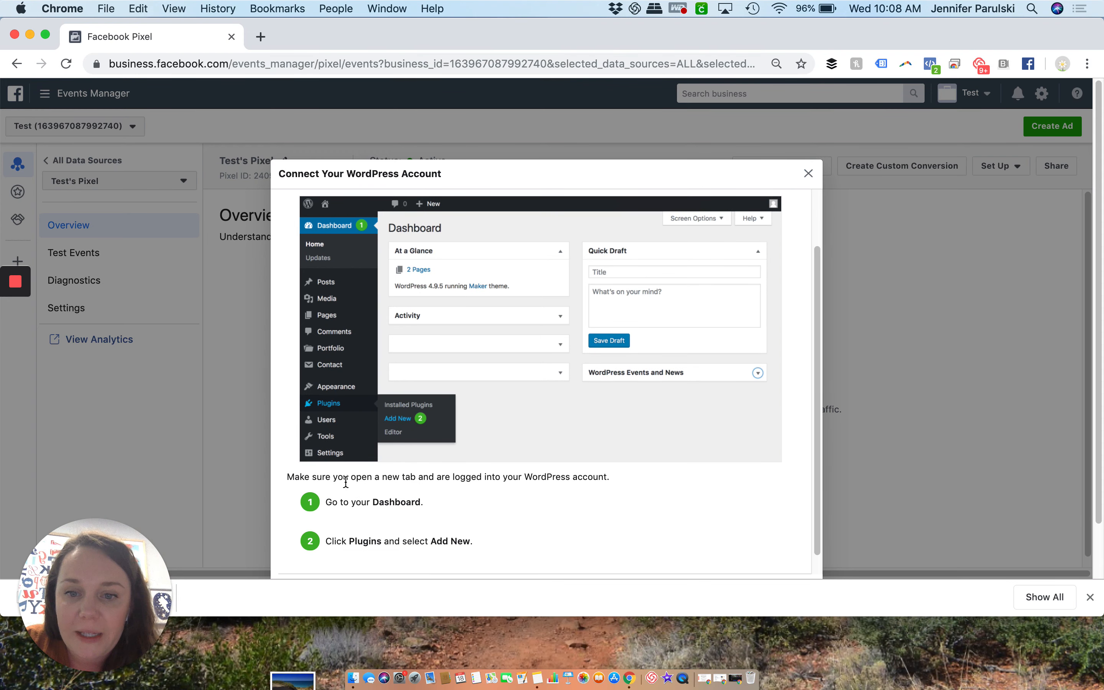
pyautogui.scroll(-1, 404, 437)
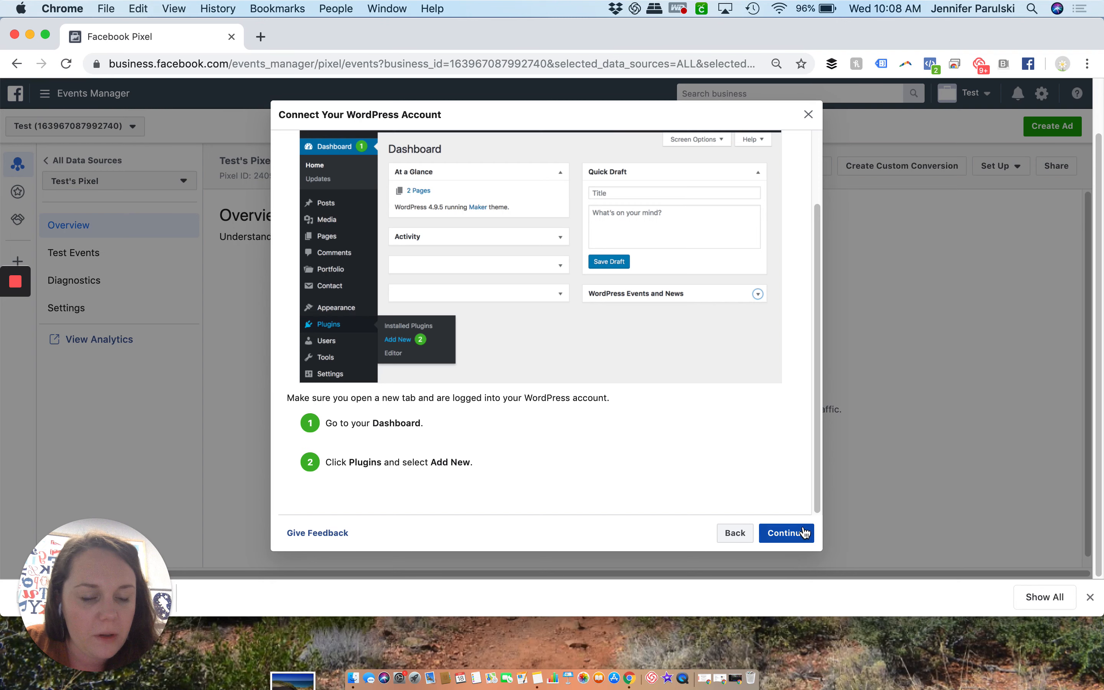
pyautogui.click(804, 533)
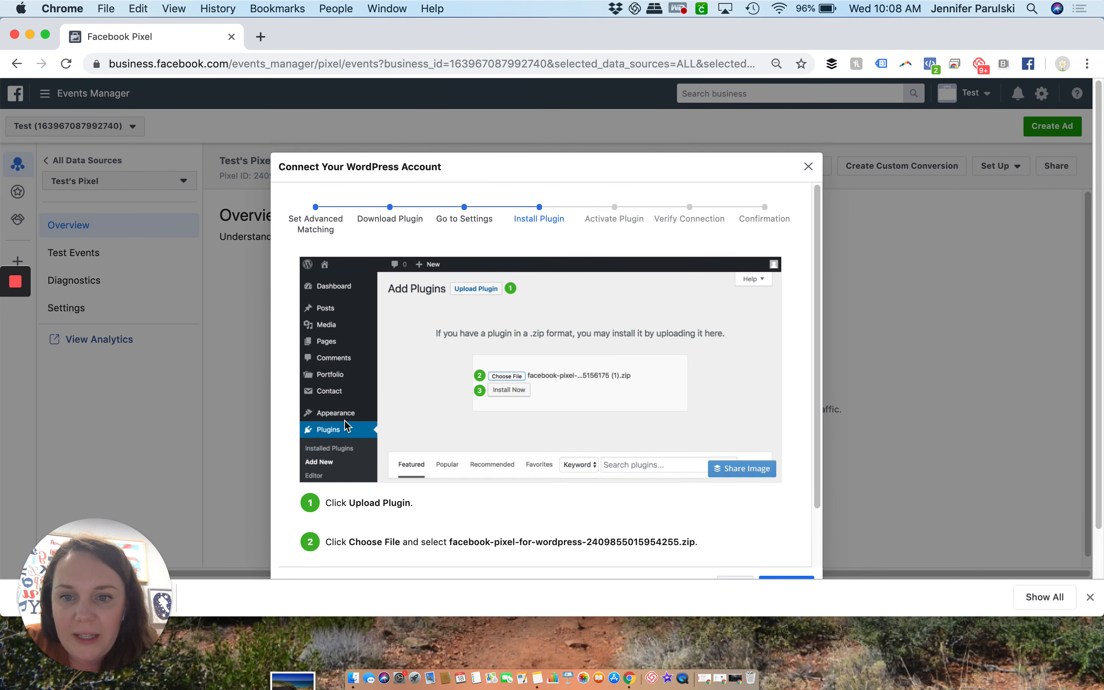
pyautogui.scroll(-2, 474, 297)
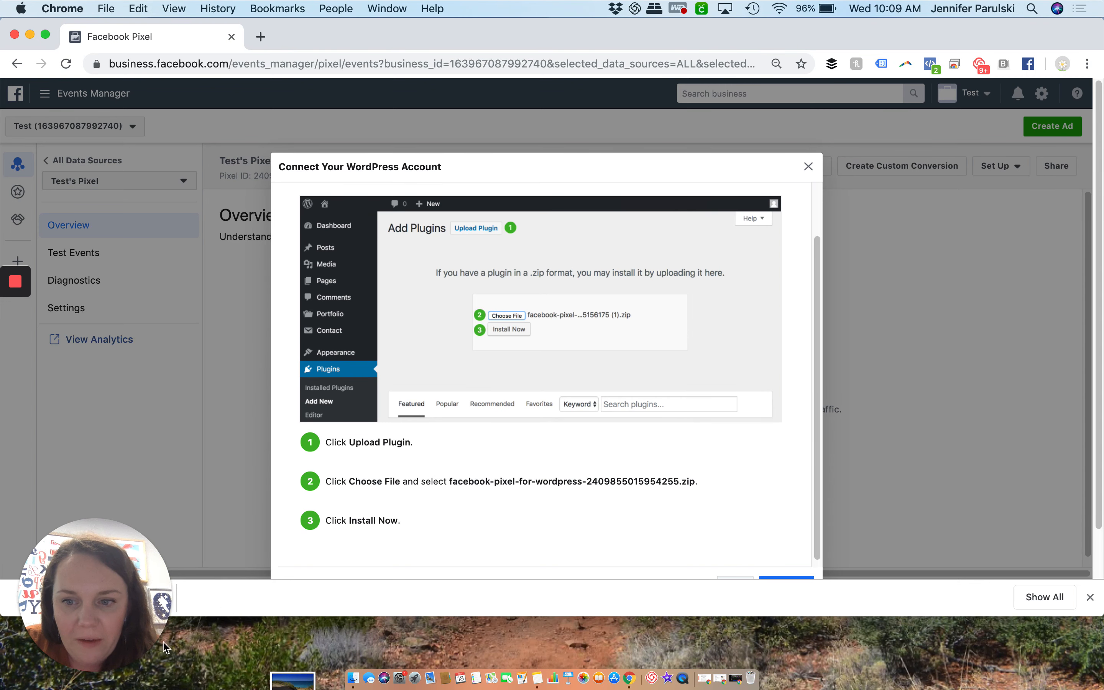
pyautogui.scroll(-1, 522, 534)
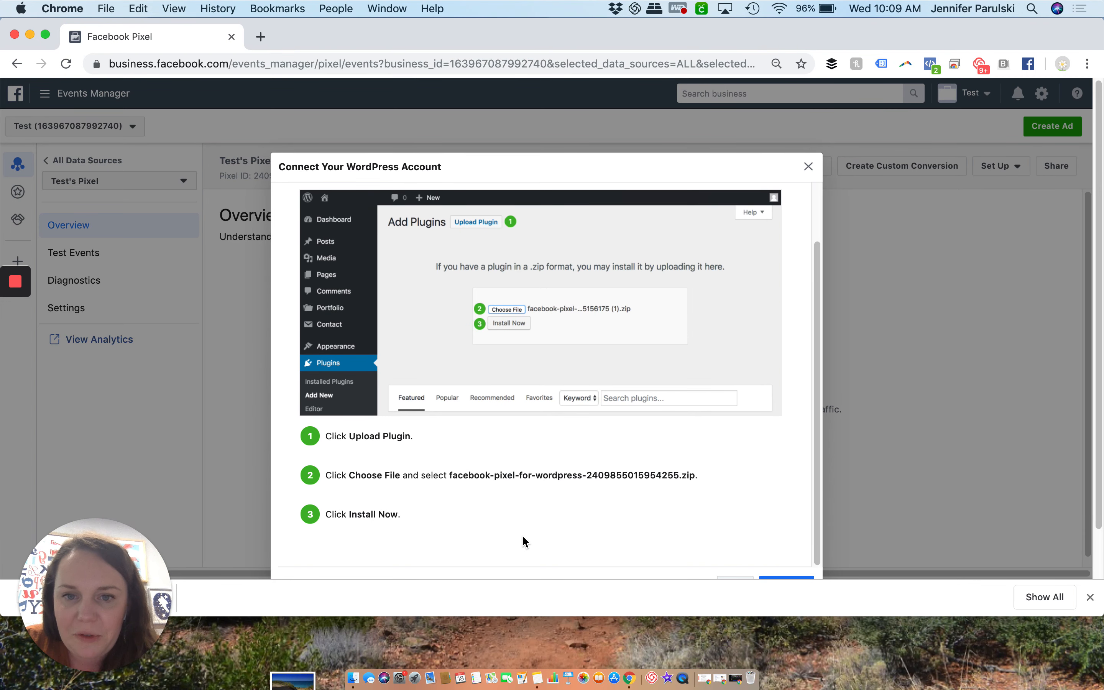
pyautogui.click(791, 577)
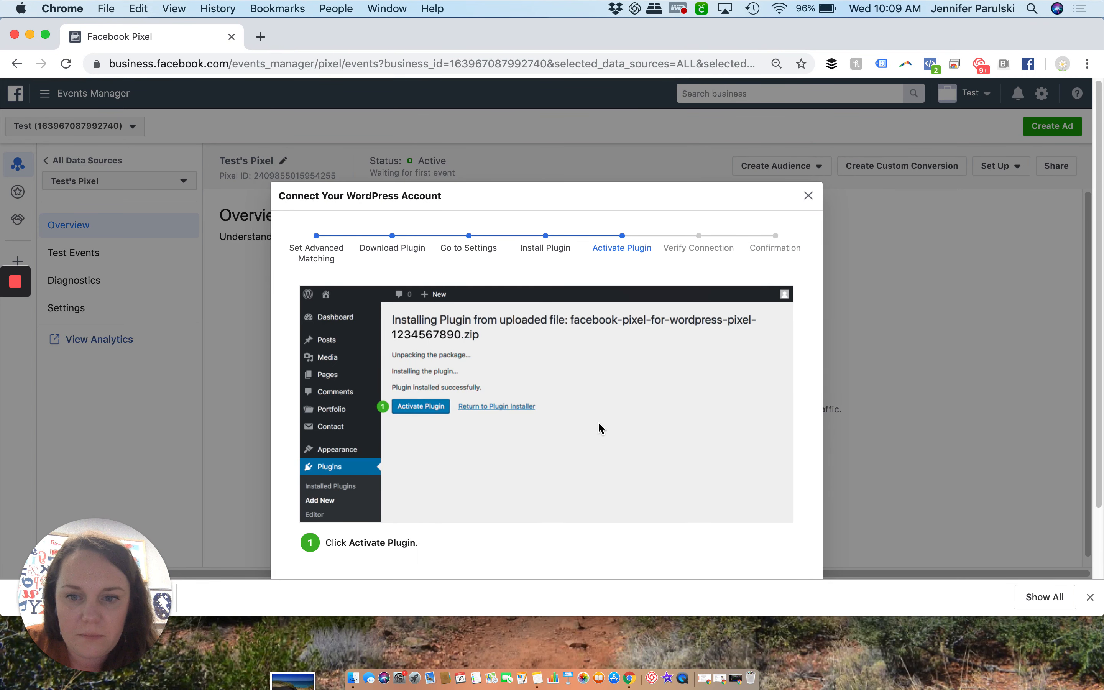
pyautogui.scroll(-2, 599, 428)
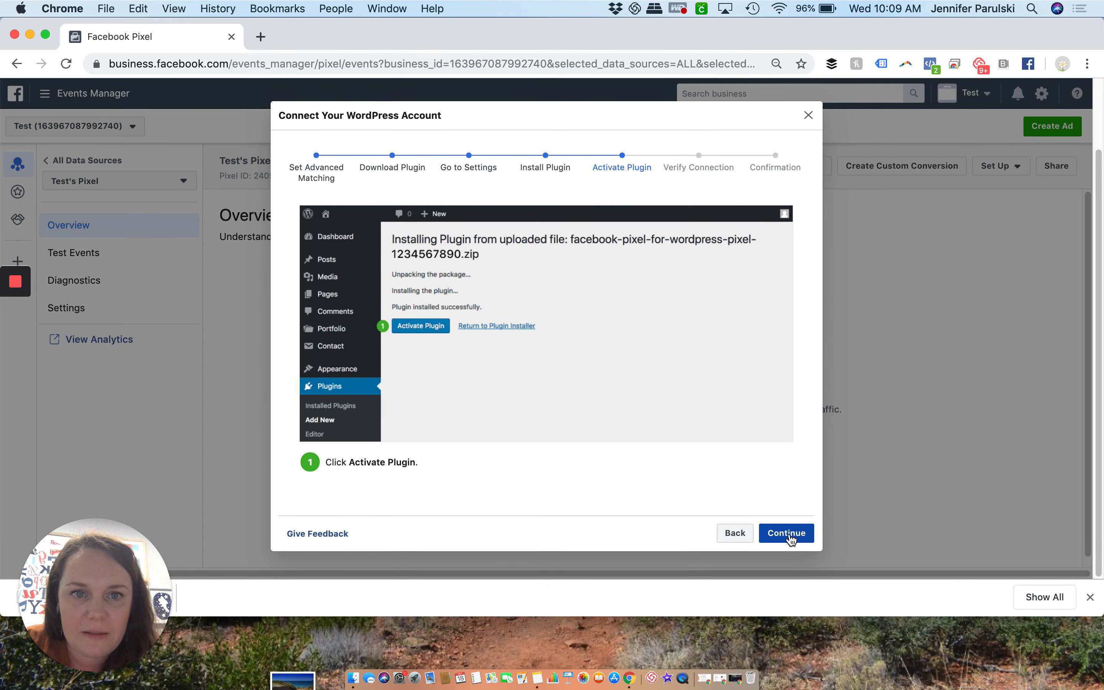
pyautogui.click(791, 533)
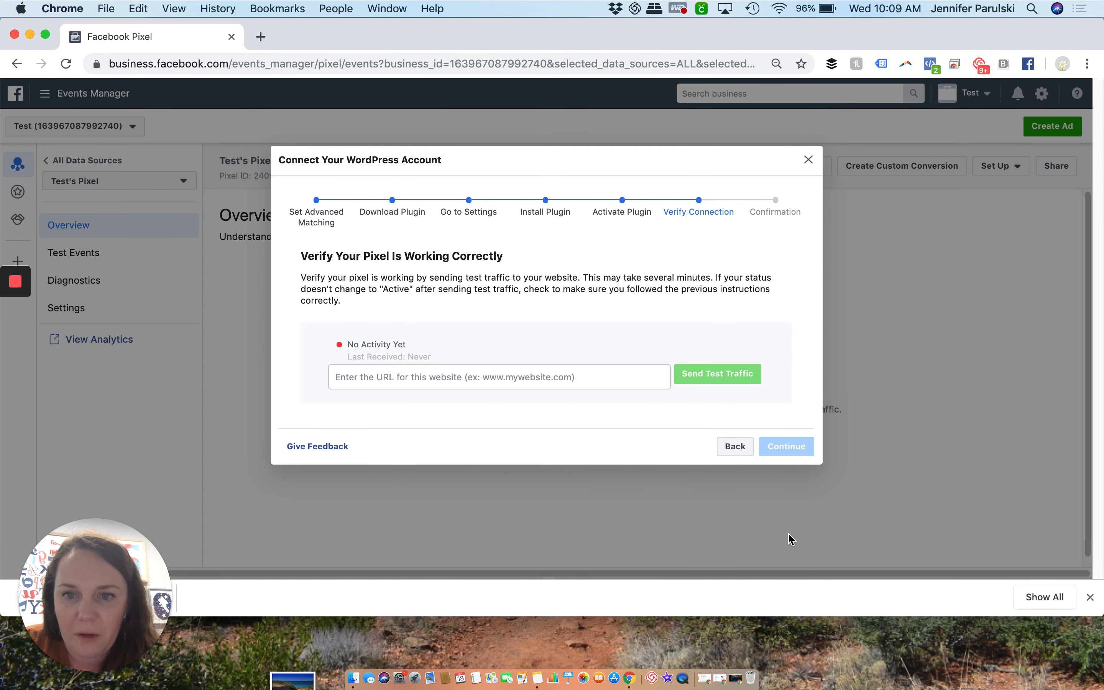
# Go back through the WordPress setup to the partner list without entering a website URL, and choose Squarespace
pyautogui.click(435, 380)
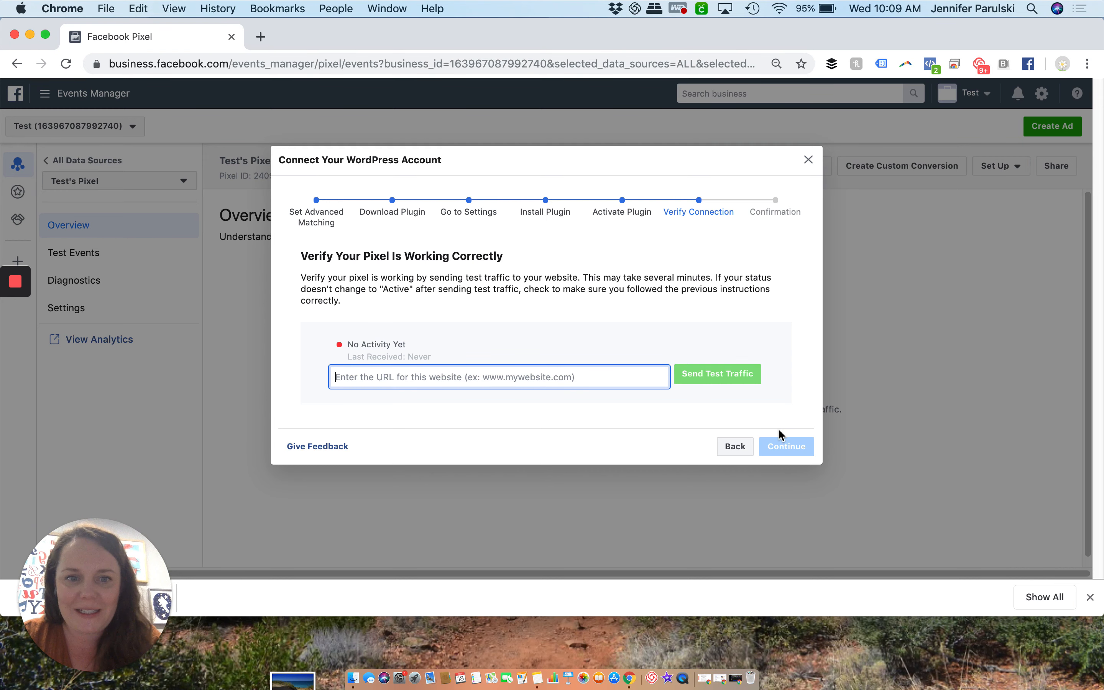
pyautogui.click(729, 446)
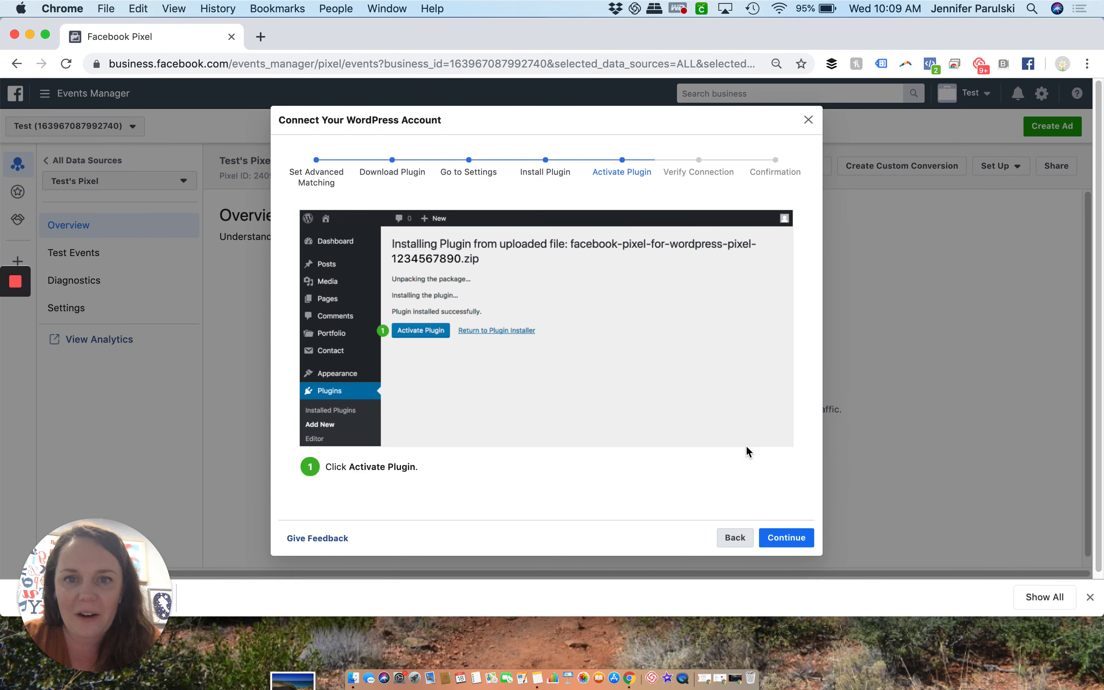
pyautogui.click(722, 537)
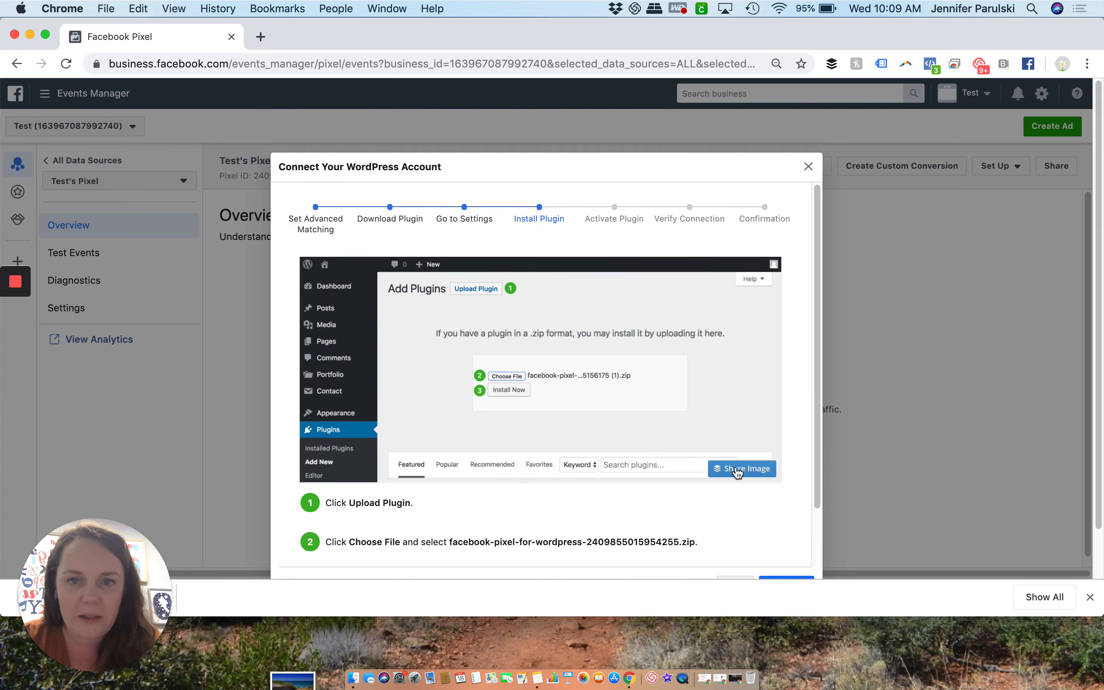
pyautogui.click(732, 532)
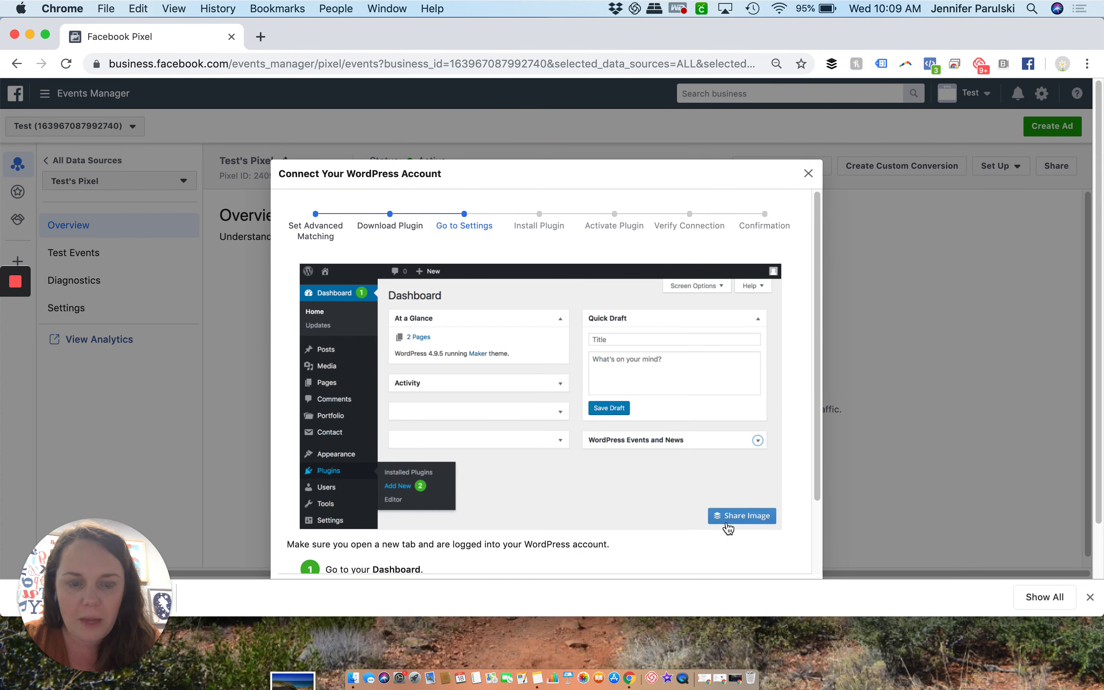
pyautogui.click(728, 528)
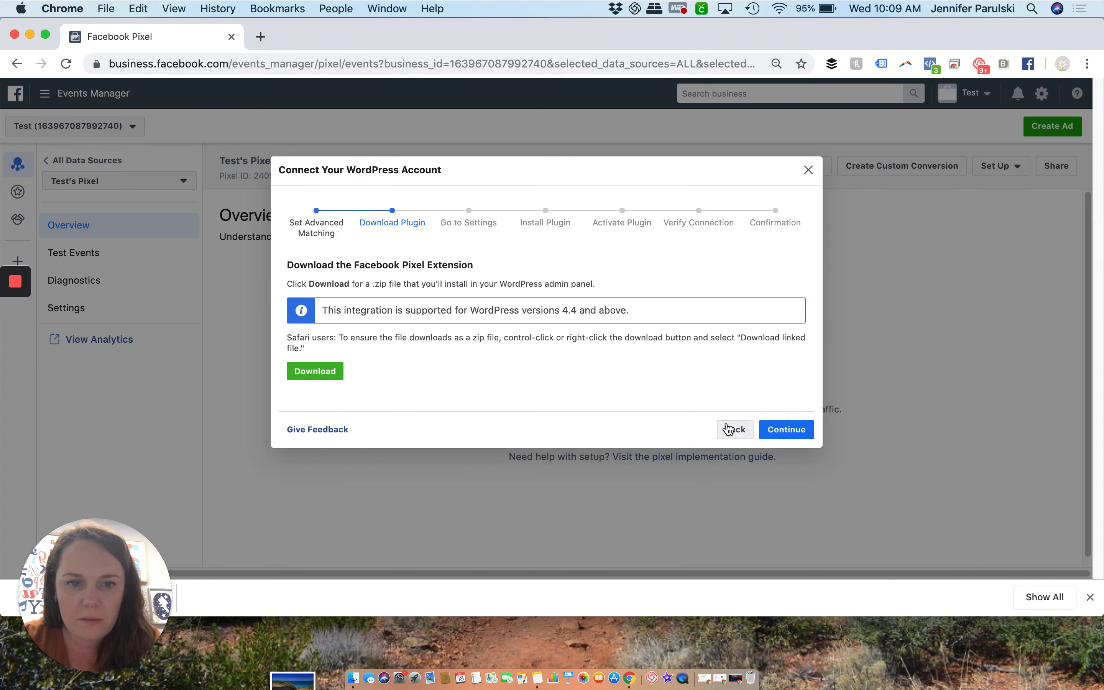
pyautogui.click(730, 429)
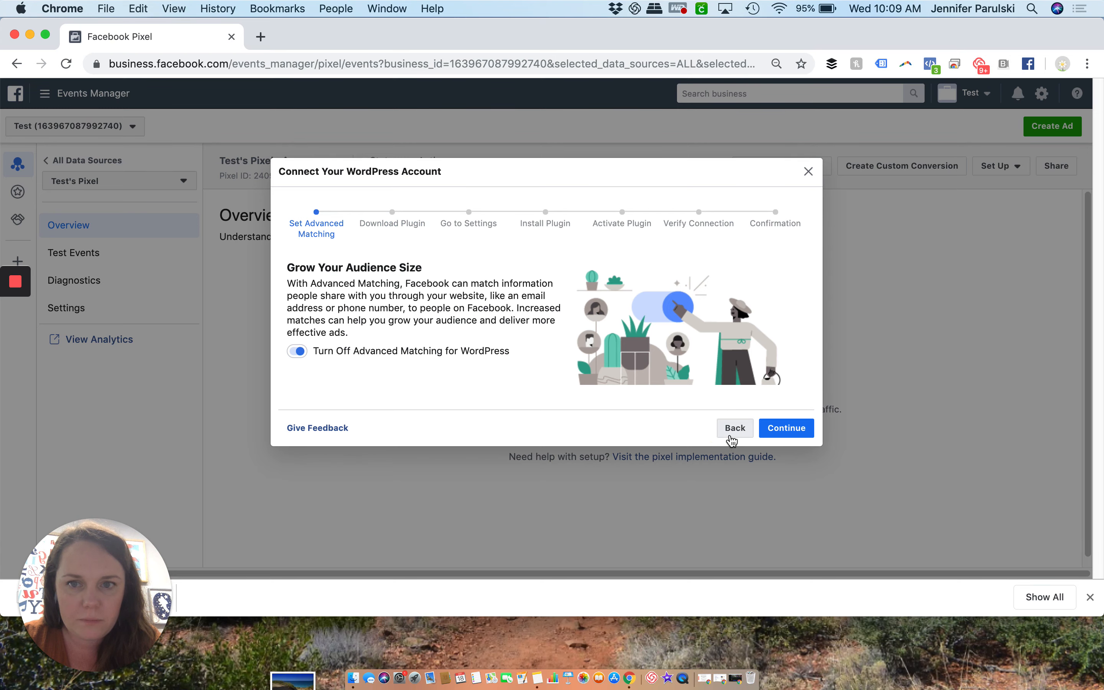
pyautogui.click(730, 434)
pyautogui.scroll(-3, 732, 436)
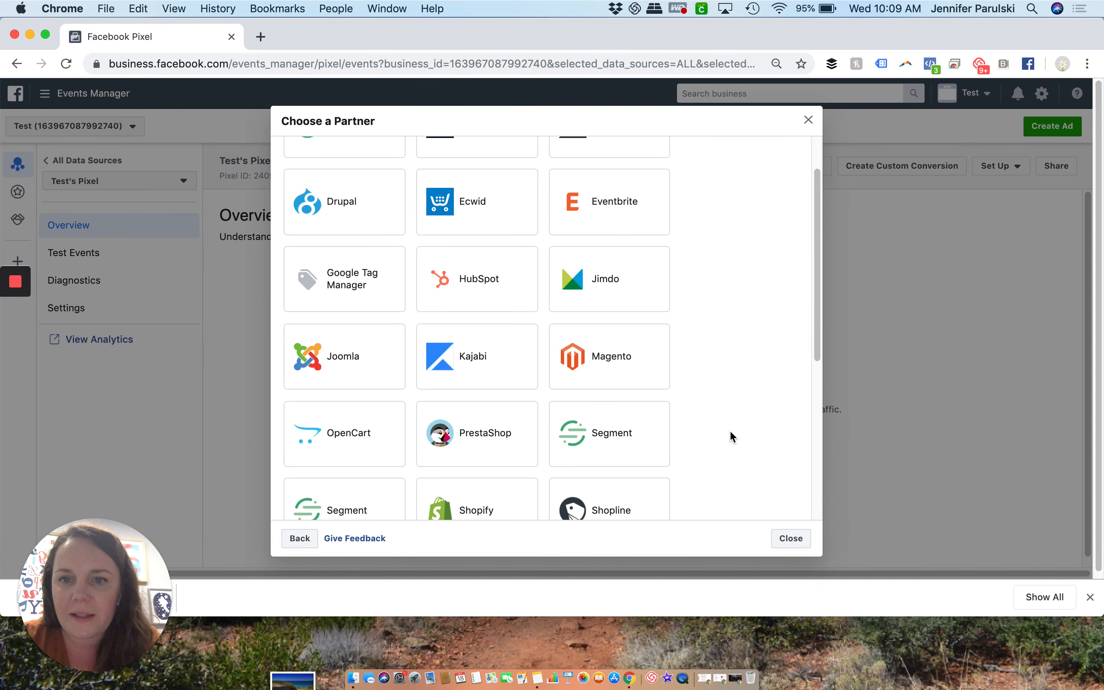
pyautogui.scroll(-5, 732, 437)
pyautogui.click(365, 382)
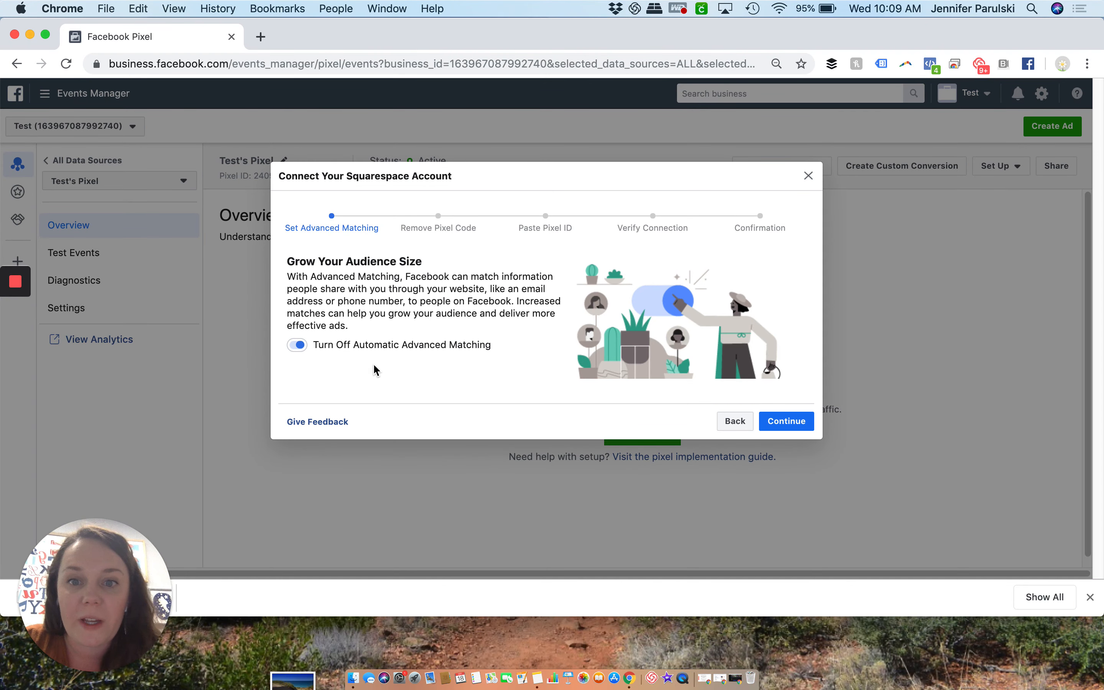
# Keep Automatic Advanced Matching on for Squarespace, read the optional instructions for removing existing pixel code, and continue
pyautogui.click(778, 421)
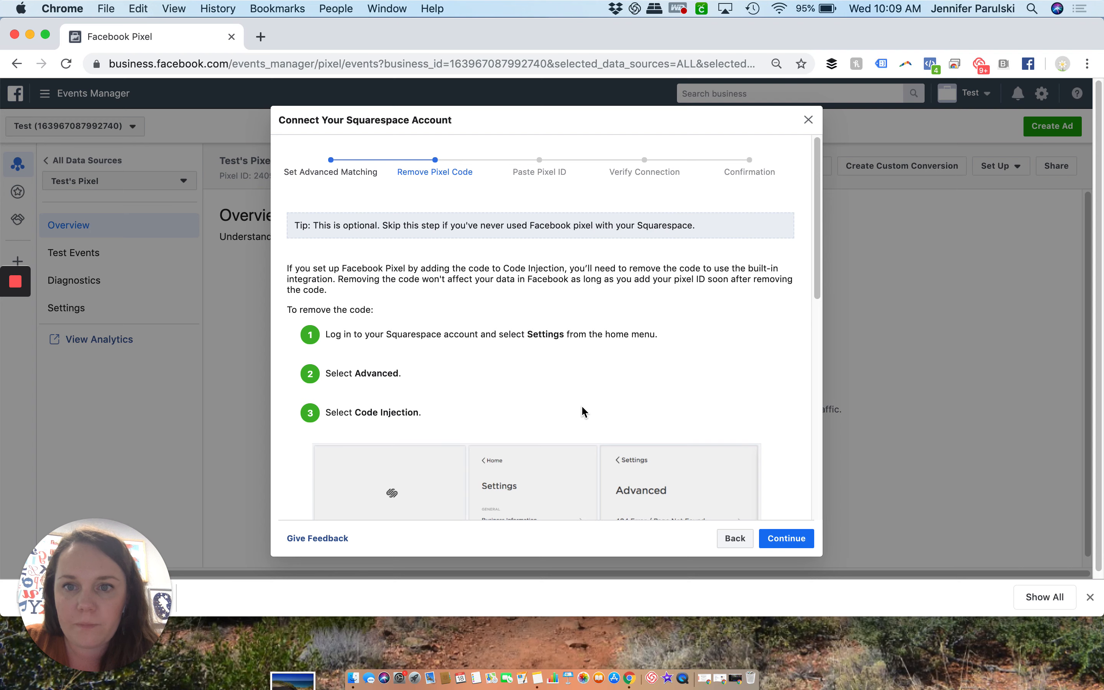
pyautogui.scroll(-1, 582, 407)
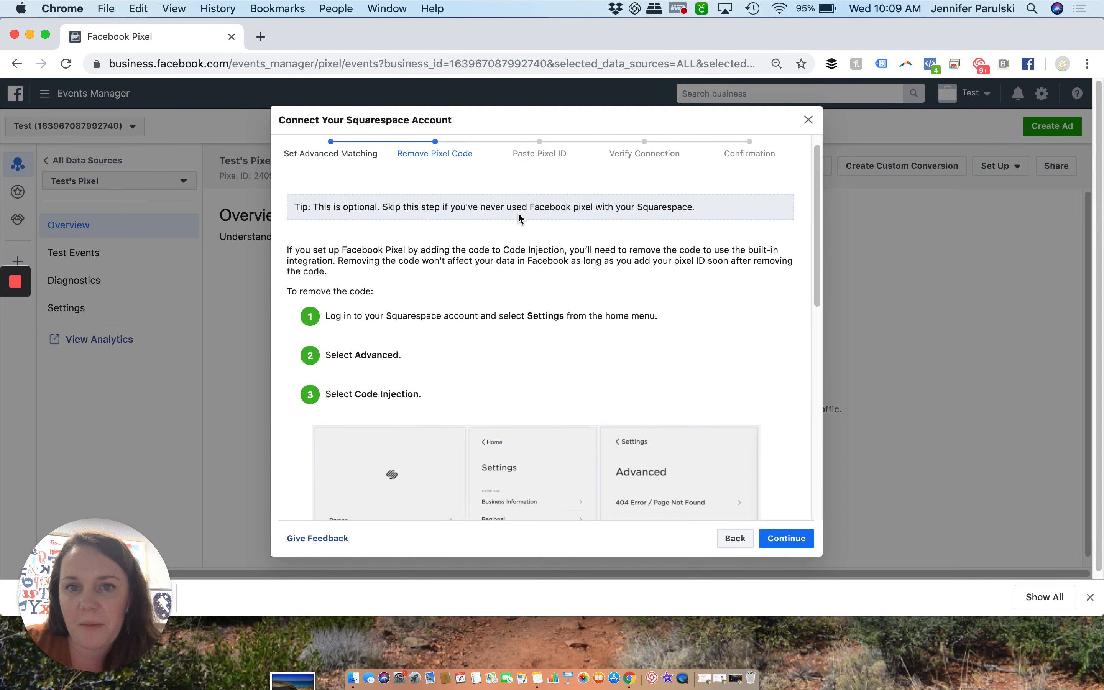
pyautogui.scroll(-3, 612, 300)
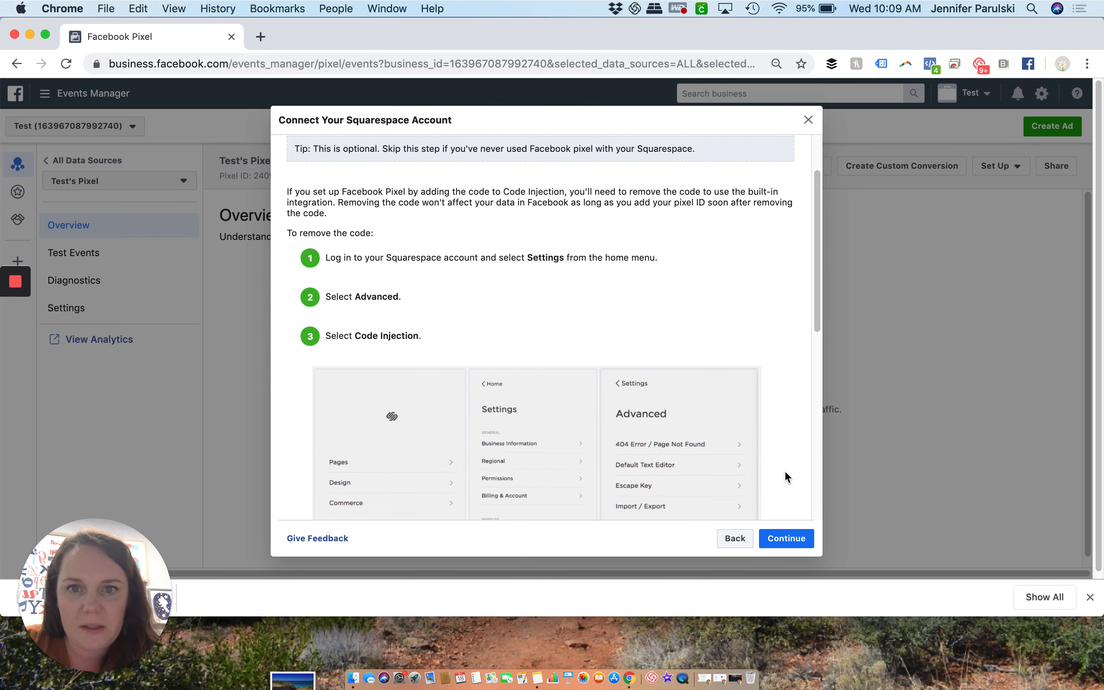
pyautogui.click(799, 546)
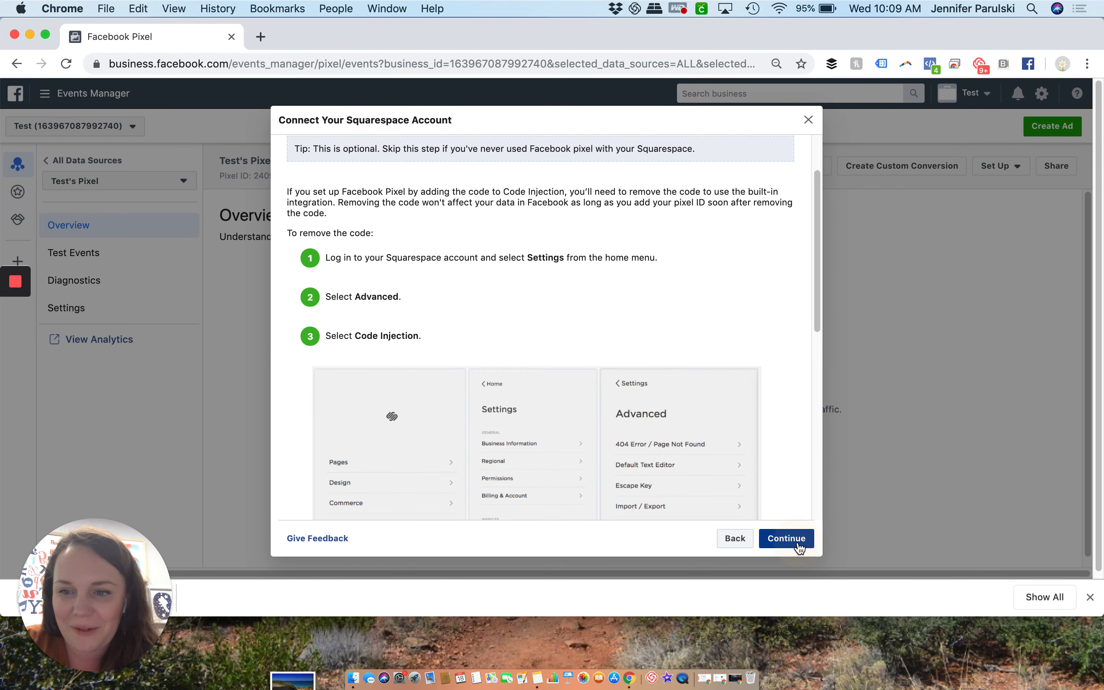
# Read the Squarespace instructions for adding the pixel ID under Facebook Pixel & Ads, highlighting the ID in the text
pyautogui.scroll(-1, 625, 326)
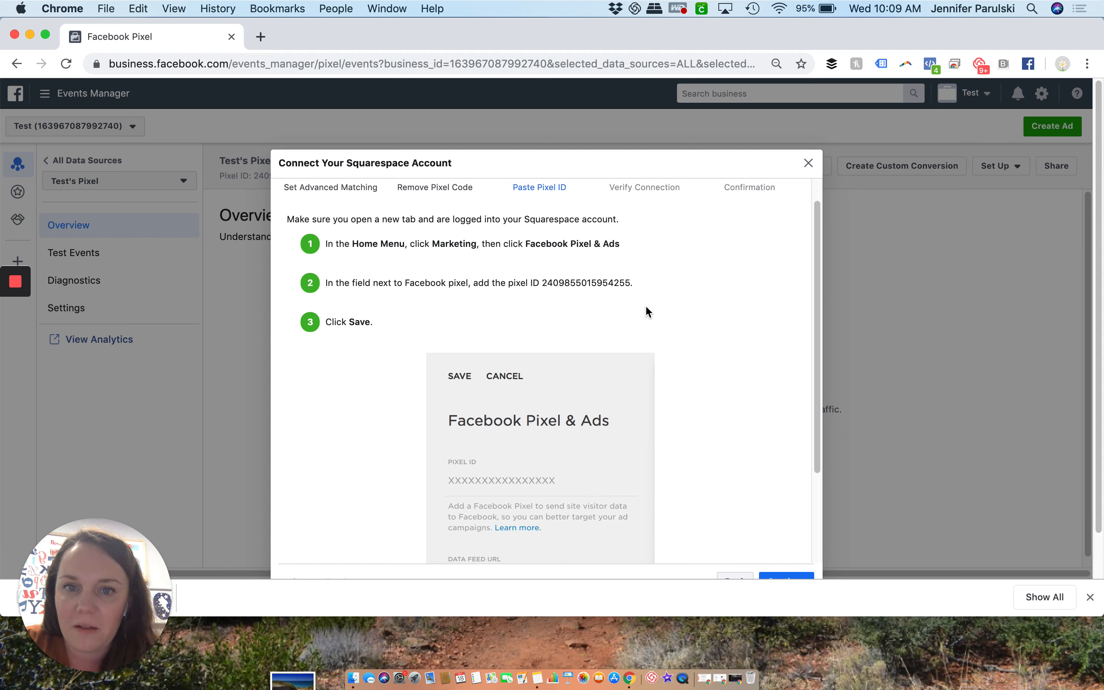
pyautogui.moveTo(633, 283); pyautogui.dragTo(531, 283)
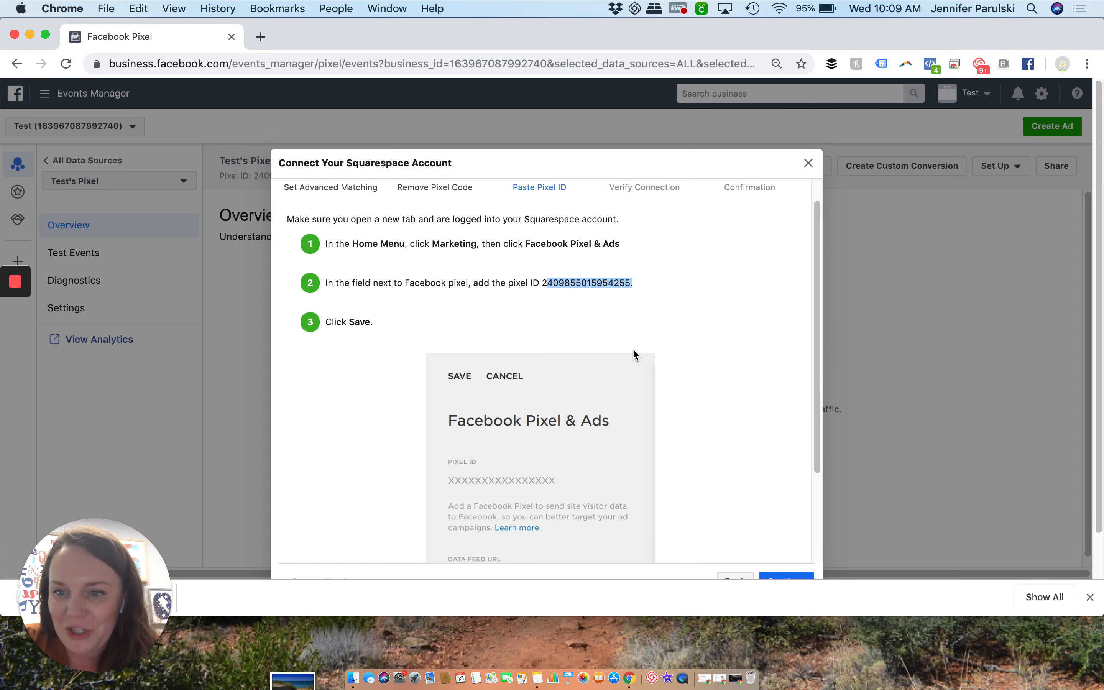
pyautogui.scroll(-3, 636, 354)
pyautogui.scroll(-2, 641, 353)
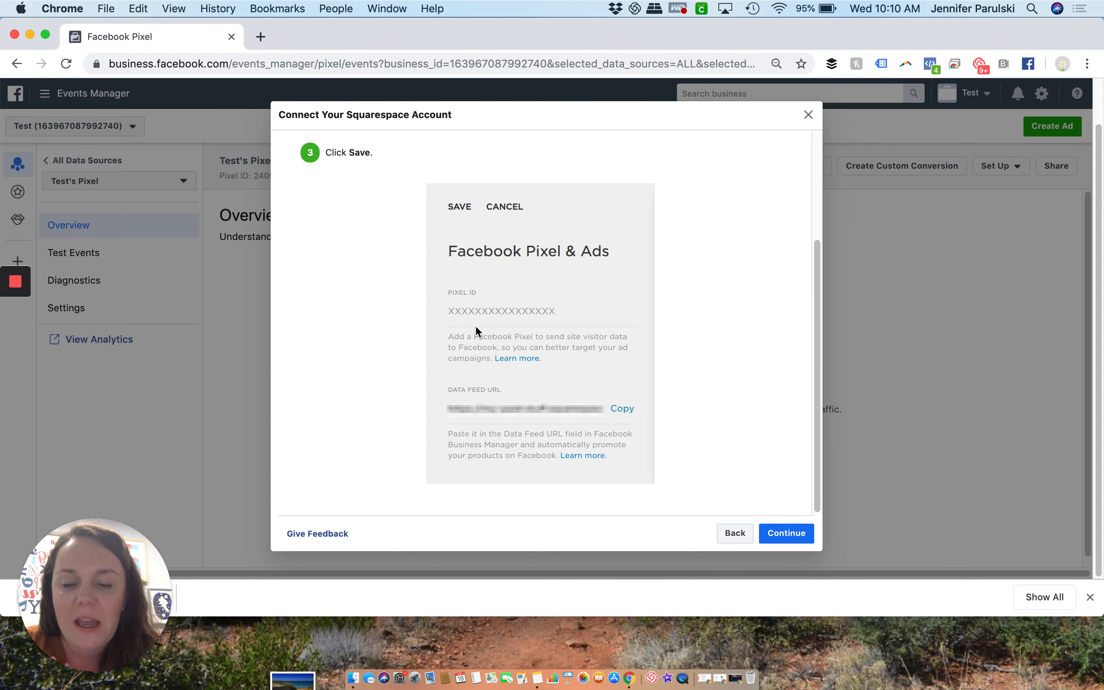
pyautogui.scroll(4, 720, 409)
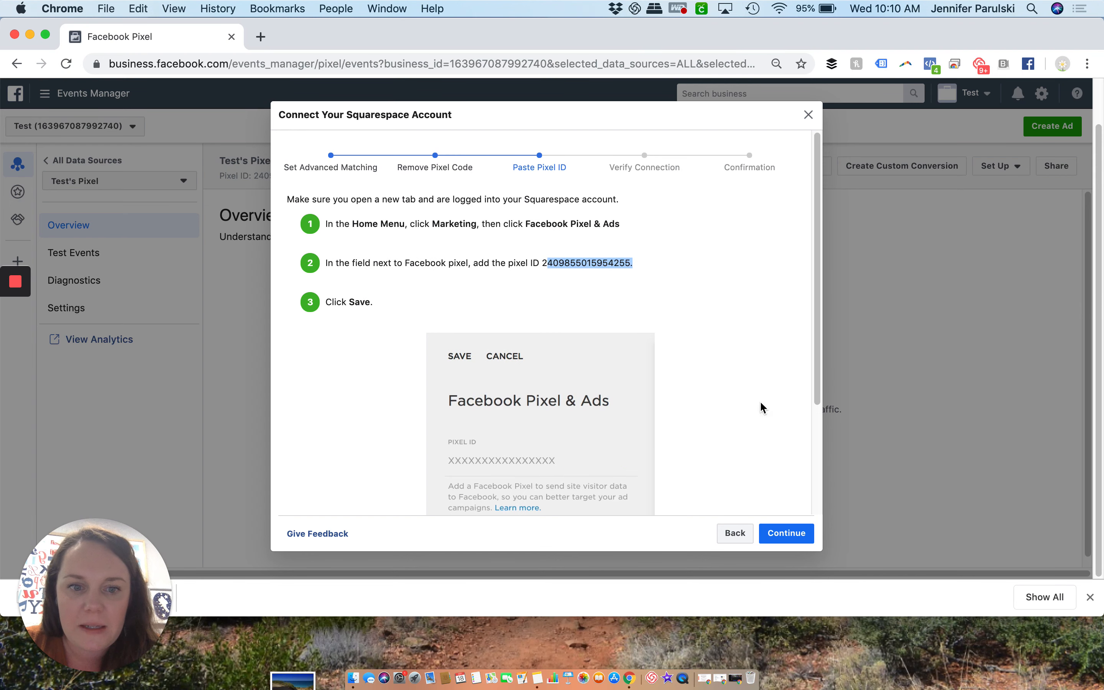
# Continue to the Squarespace connection verification and close the setup dialog without entering a website URL
pyautogui.click(789, 532)
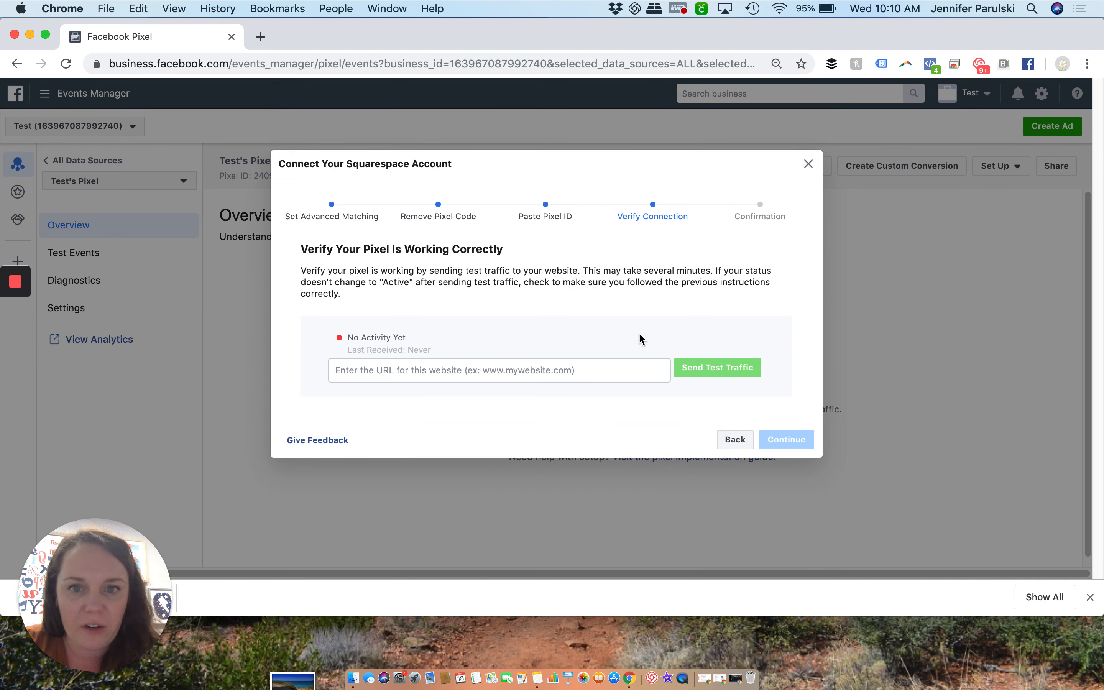
pyautogui.click(500, 371)
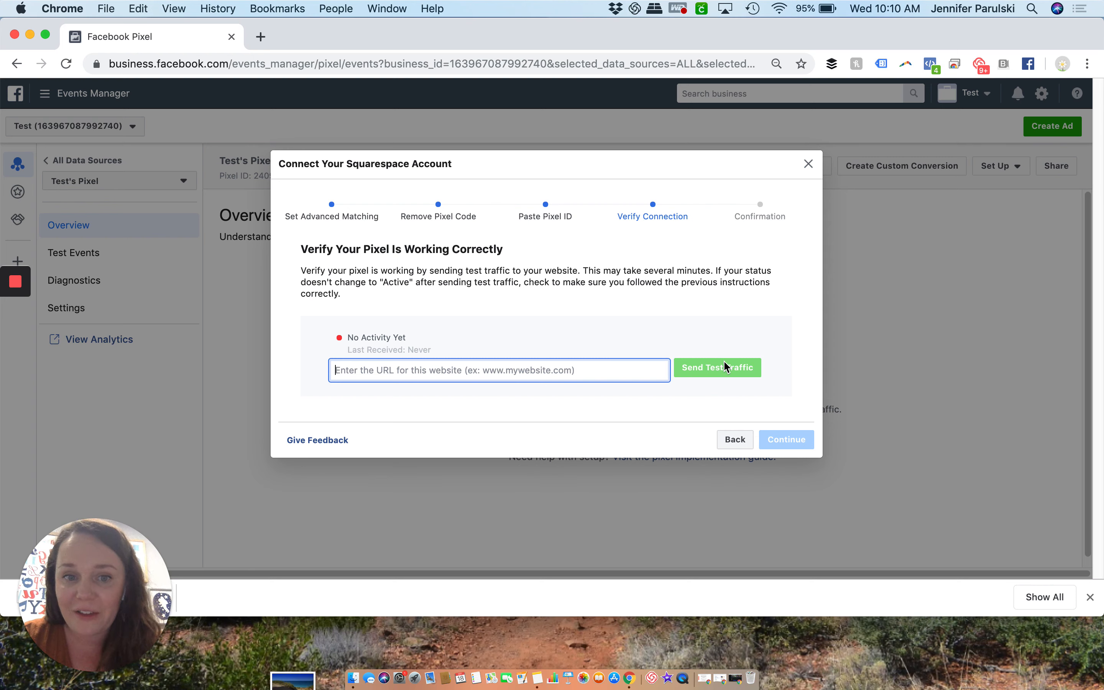
pyautogui.click(808, 166)
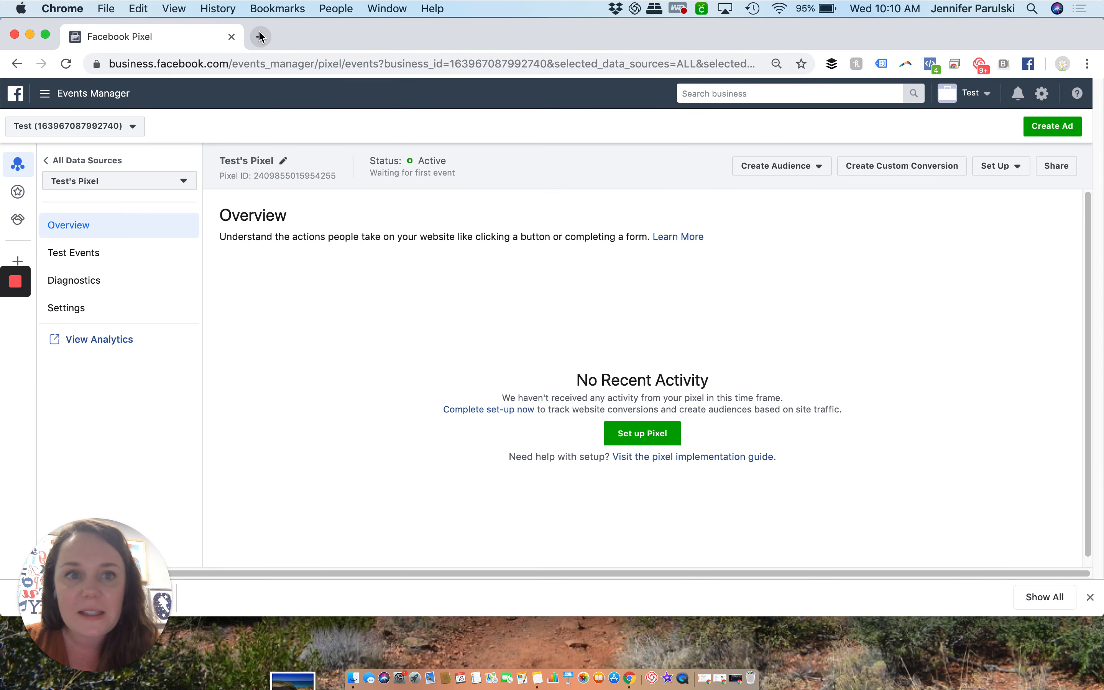
# Check the Events Manager page with Facebook Pixel Helper, search Google for "Facebook pixel helper" in a new tab and open its Chrome Web Store page
pyautogui.click(930, 64)
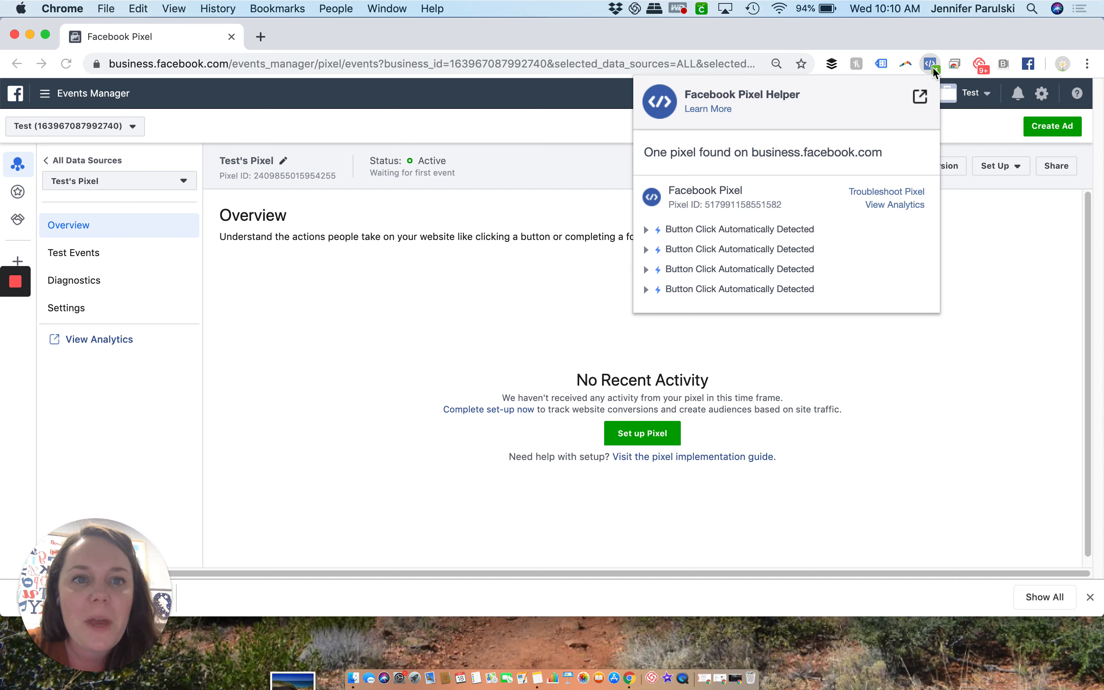
pyautogui.click(262, 38)
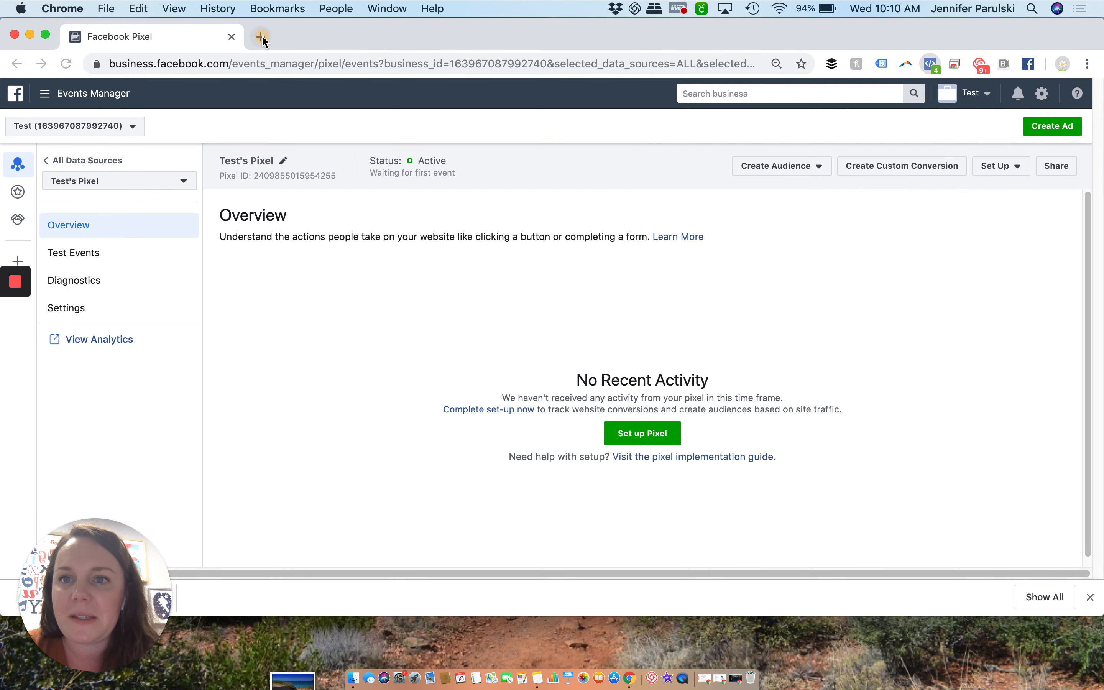
pyautogui.click(263, 39)
pyautogui.write('Facebook pixel ')
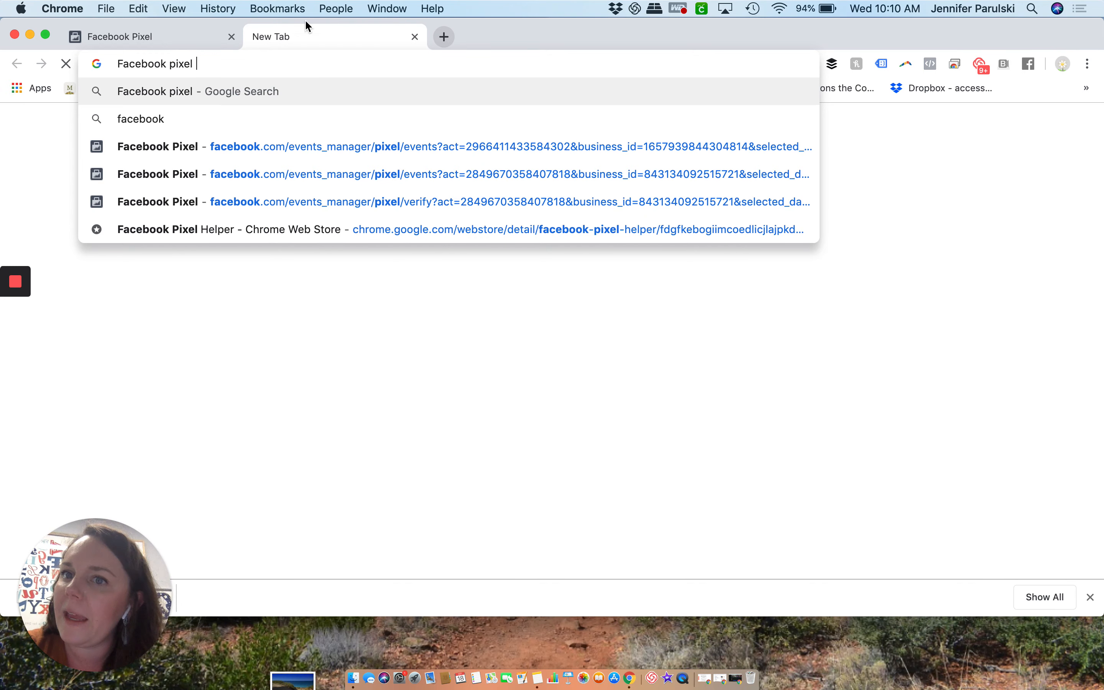
pyautogui.write('helper')
pyautogui.press('Return')
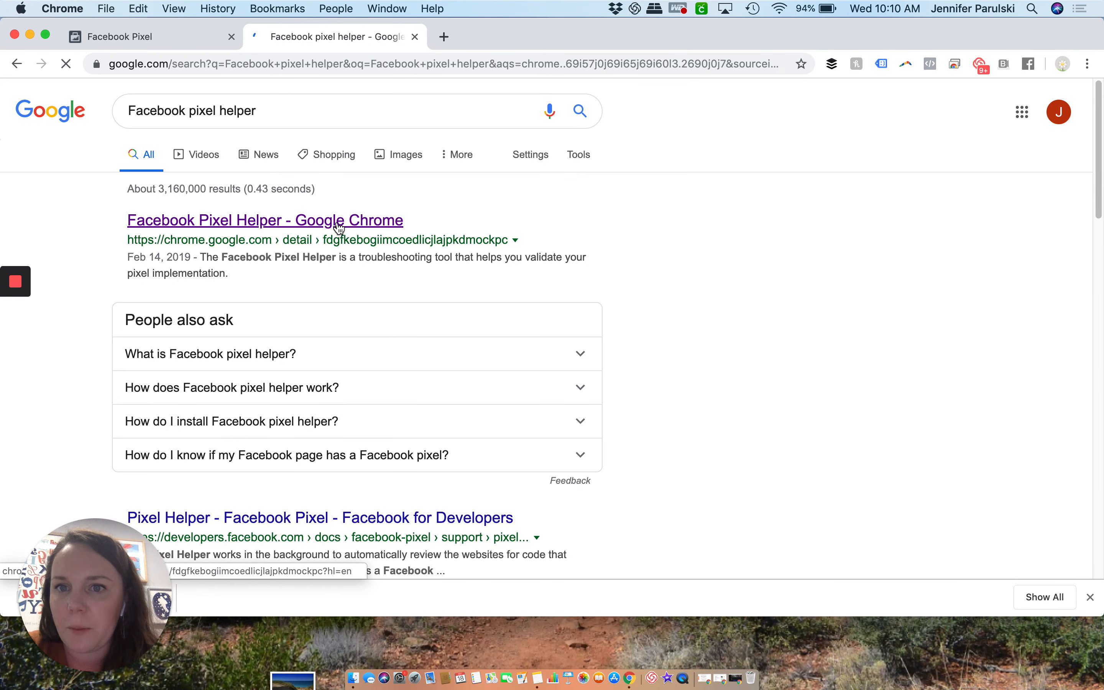
pyautogui.click(339, 228)
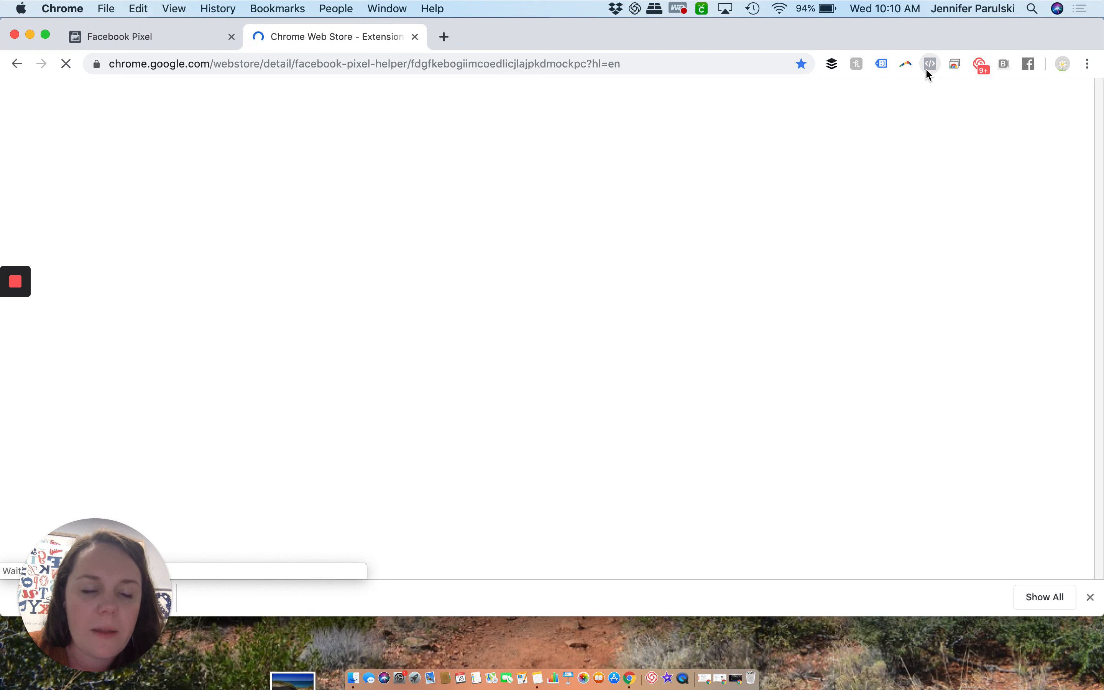
# Load adsuncorked.com in a new tab and dismiss the browser's downloads bar
pyautogui.click(443, 37)
pyautogui.write('a')
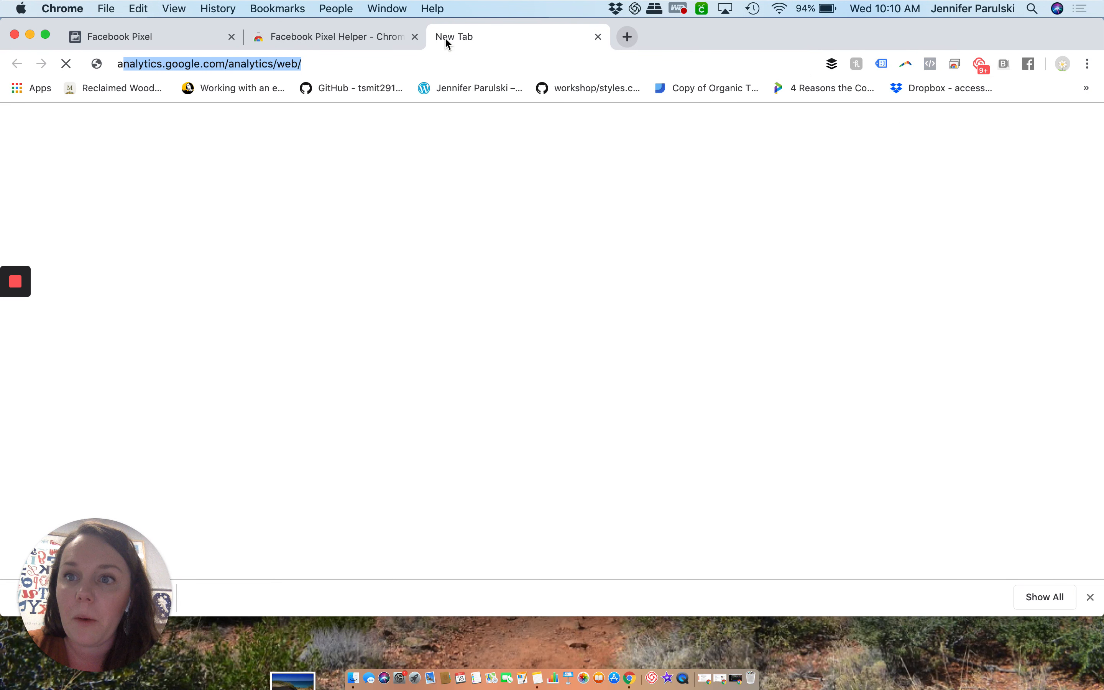
pyautogui.write('dsuncorked.com')
pyautogui.press('Return')
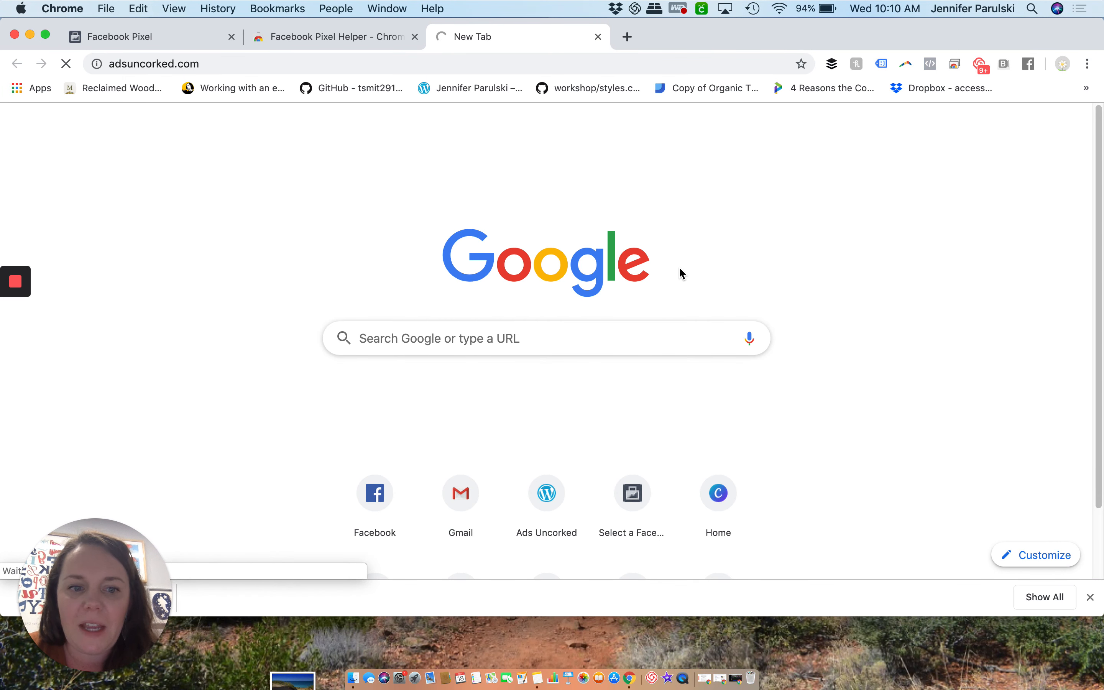
pyautogui.click(1090, 597)
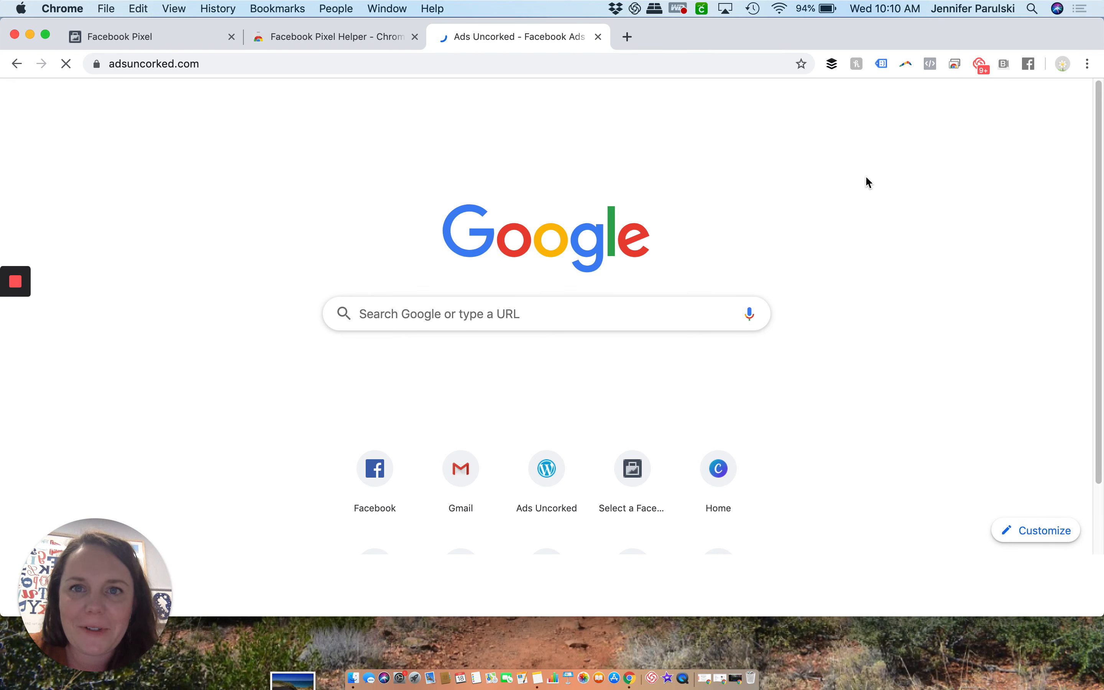
# Look over the Facebook Pixel Helper listing in the Chrome Web Store and close its tab
pyautogui.click(386, 46)
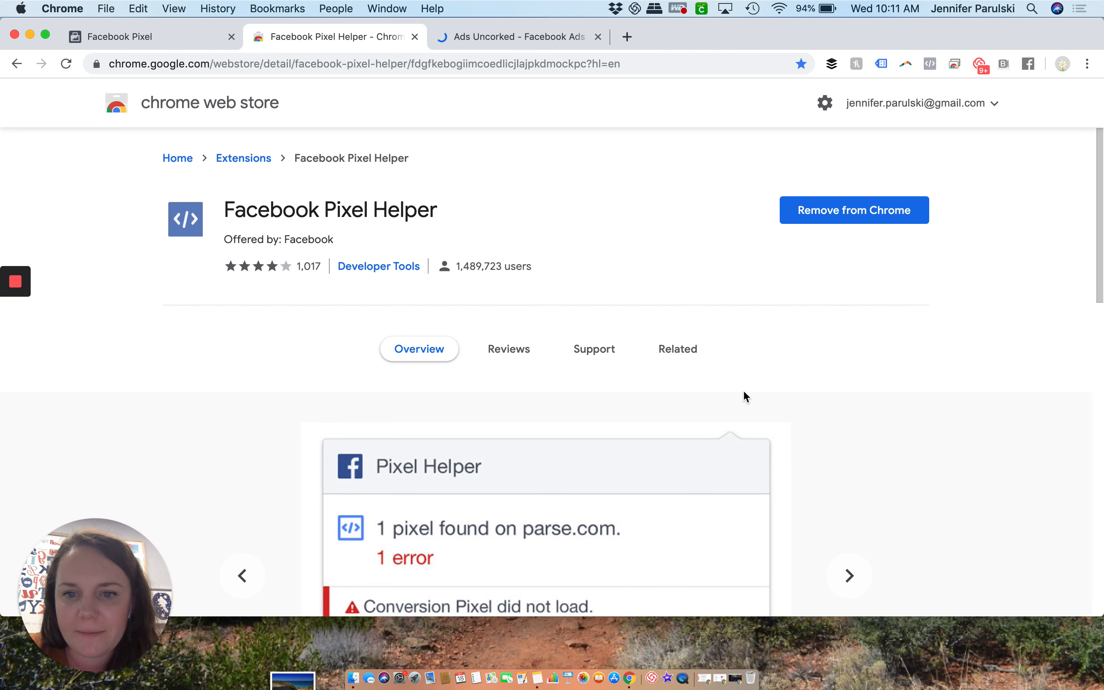
pyautogui.scroll(-5, 742, 390)
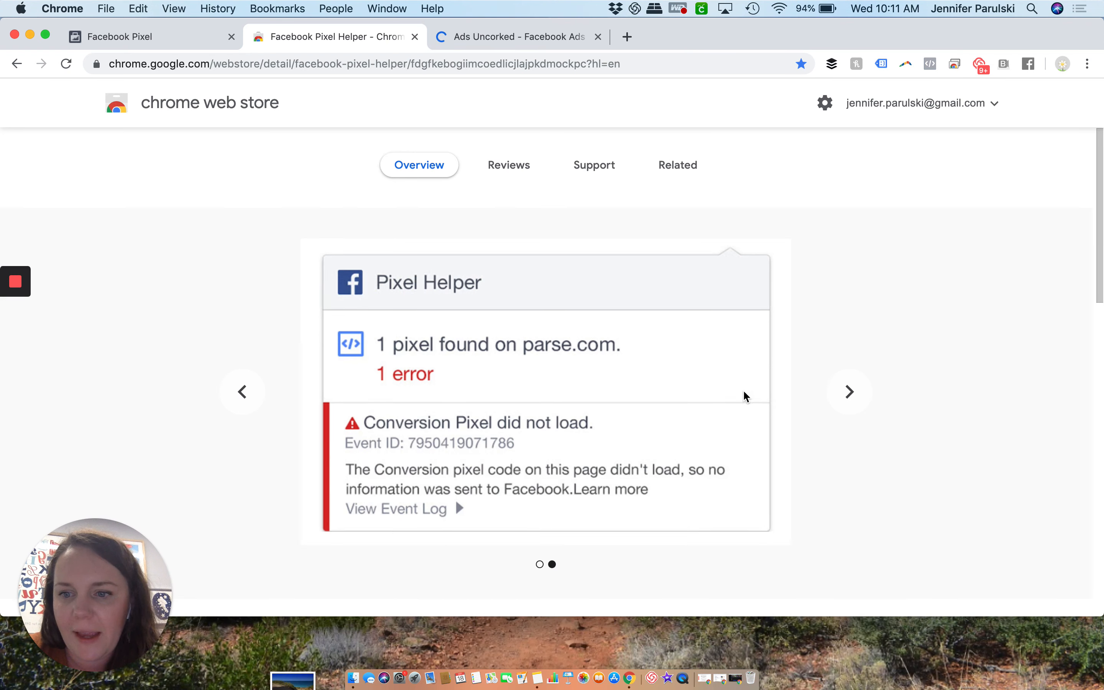
pyautogui.click(417, 38)
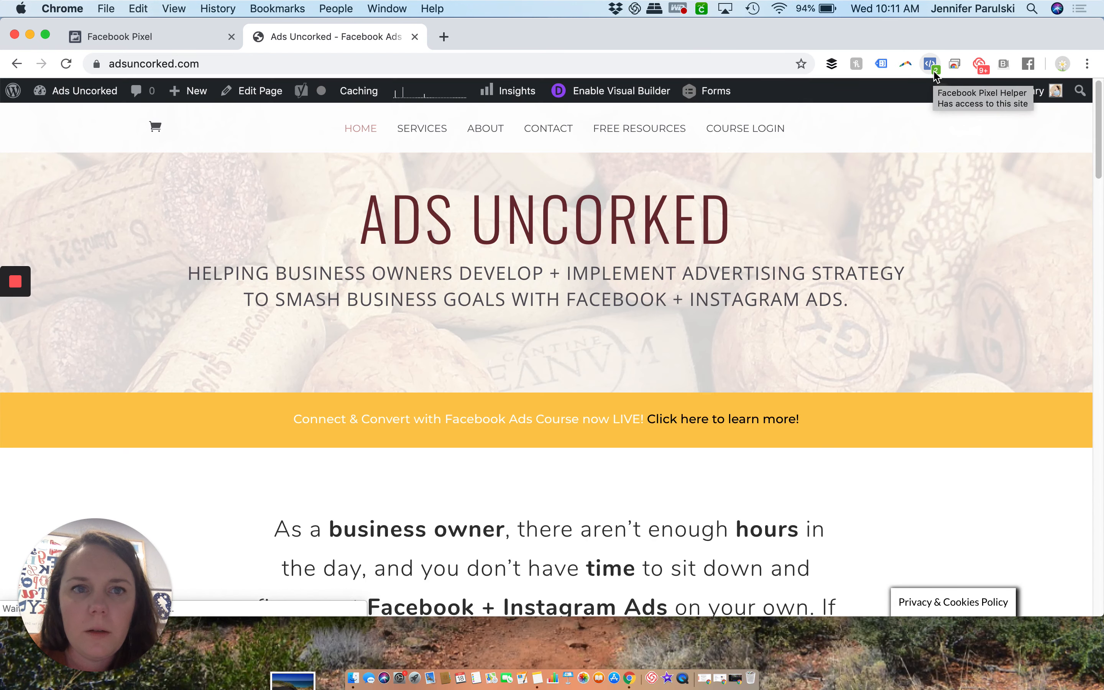
# Inspect the pixel and events detected on adsuncorked.com with Facebook Pixel Helper, and dismiss the report
pyautogui.click(930, 64)
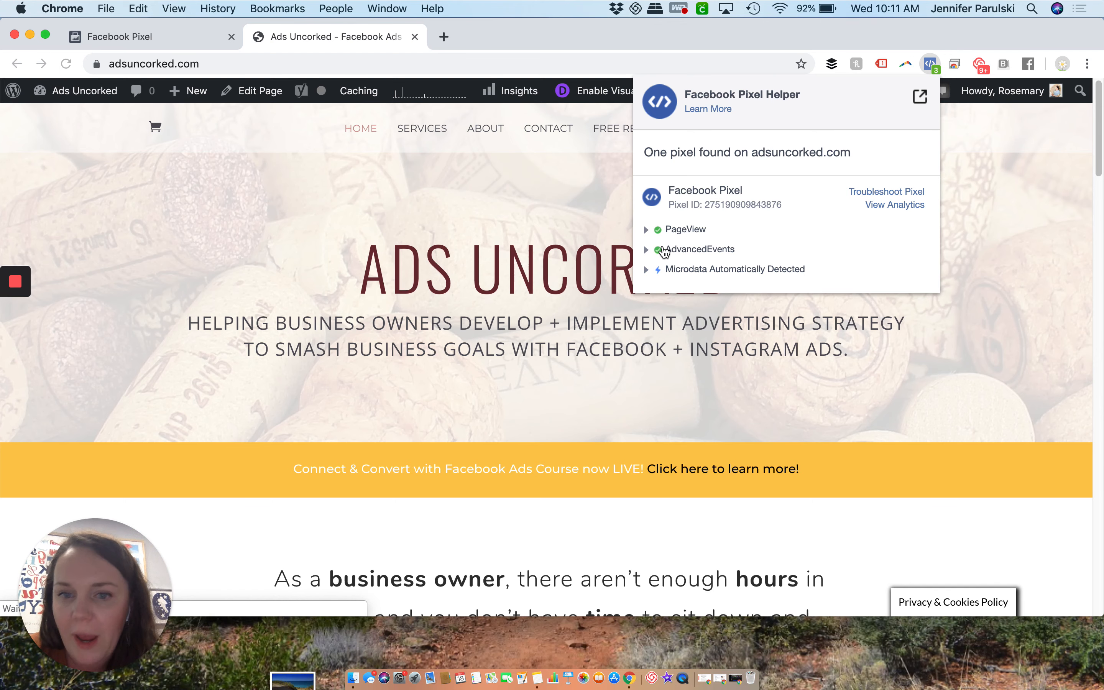
pyautogui.click(465, 412)
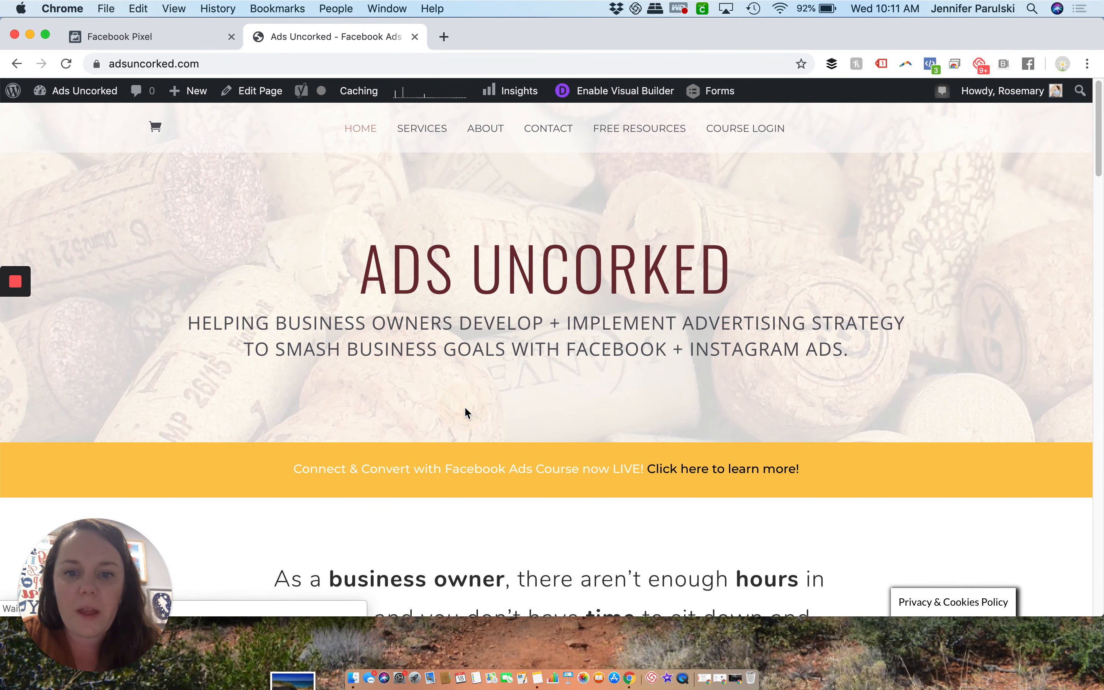
pyautogui.scroll(-1, 466, 413)
pyautogui.scroll(-5, 465, 412)
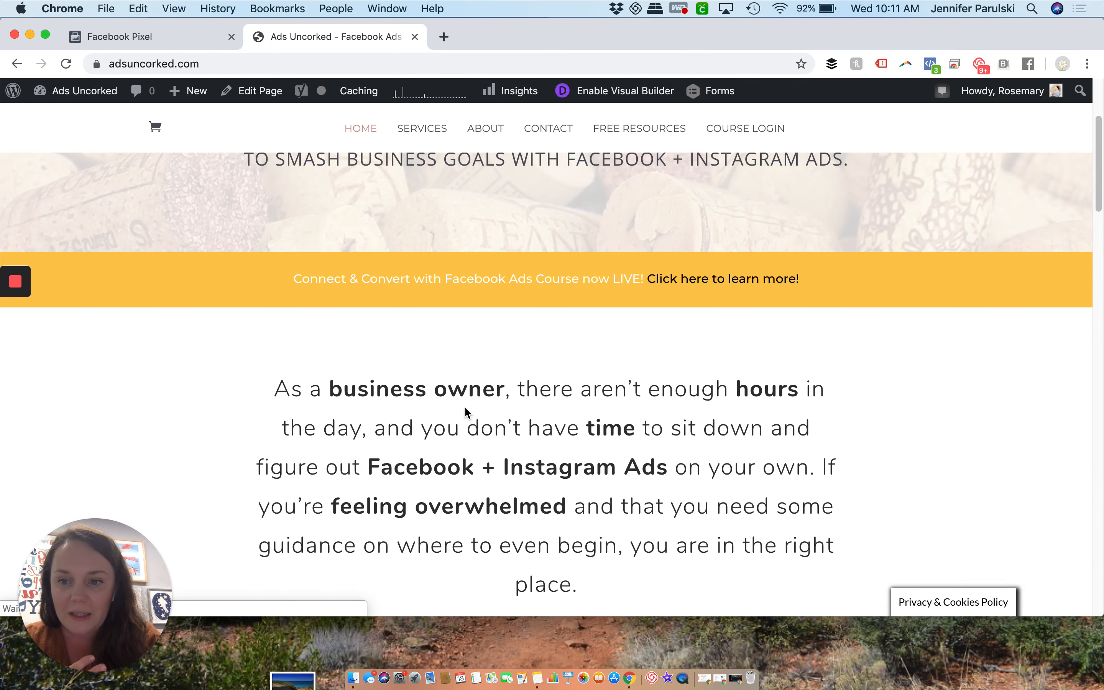
pyautogui.scroll(-6, 466, 412)
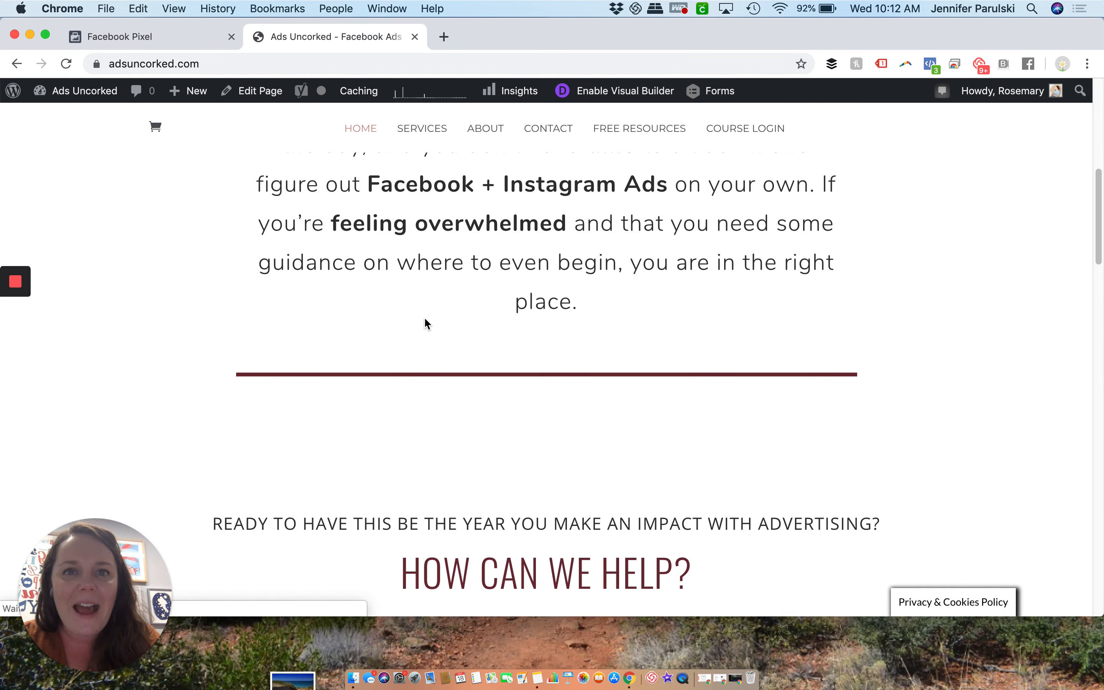
pyautogui.scroll(15, 424, 321)
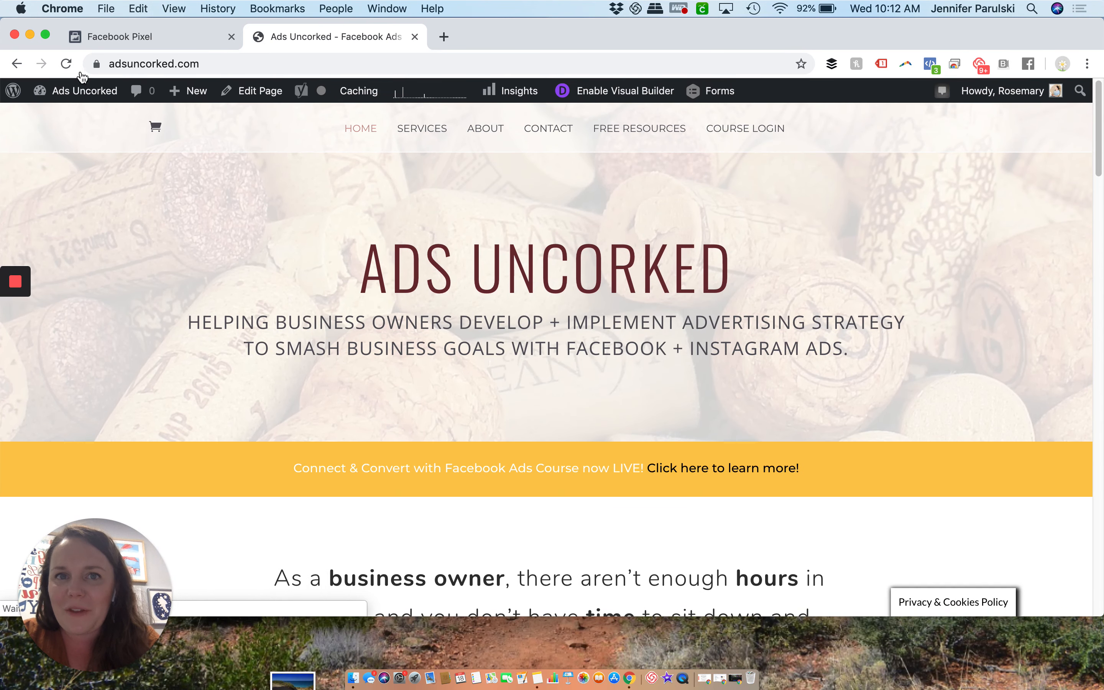